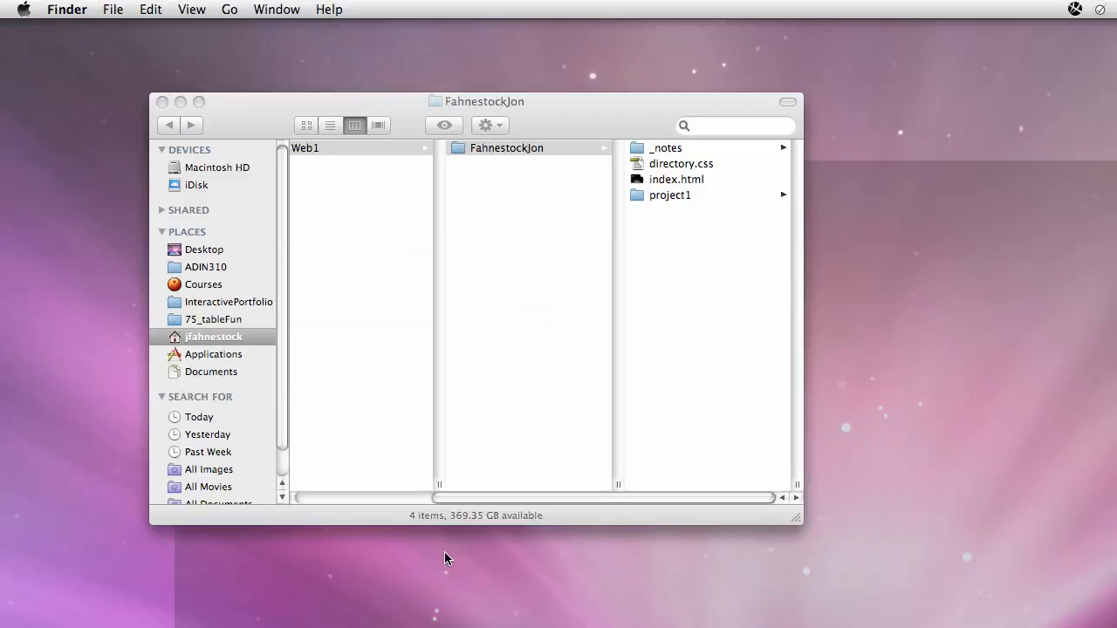
# - Examine the student's site folder inside Web1, including index.html, directory.css and the contents of project1
pyautogui.click(792, 518)
pyautogui.moveTo(669, 491)
pyautogui.mouseDown()
pyautogui.moveTo(548, 475)
pyautogui.moveTo(656, 491)
pyautogui.mouseUp()
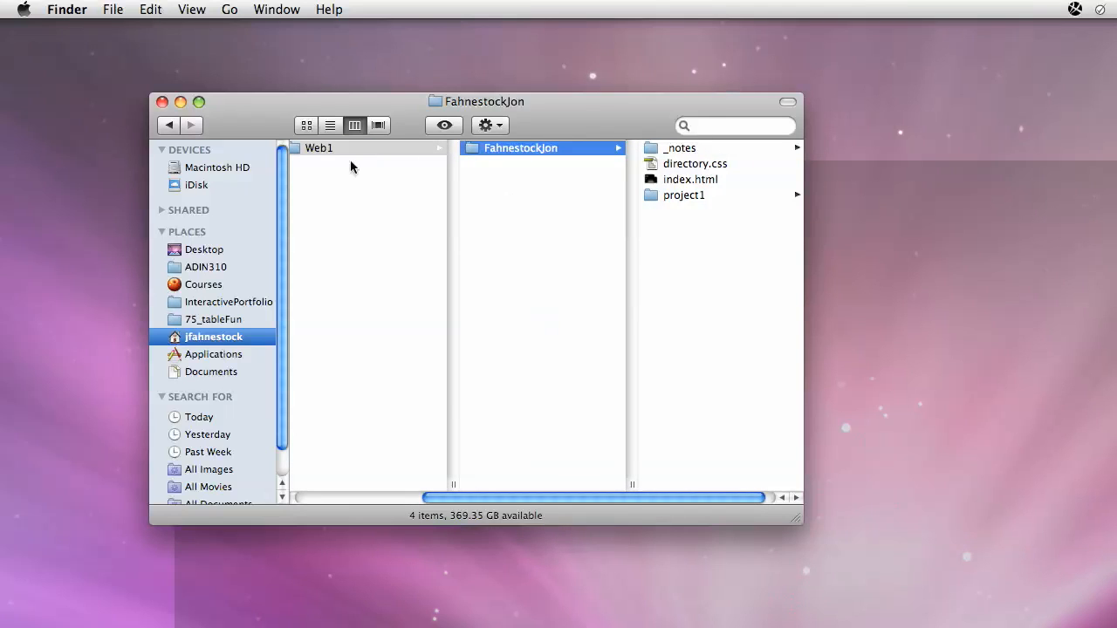
pyautogui.click(297, 147)
pyautogui.click(502, 148)
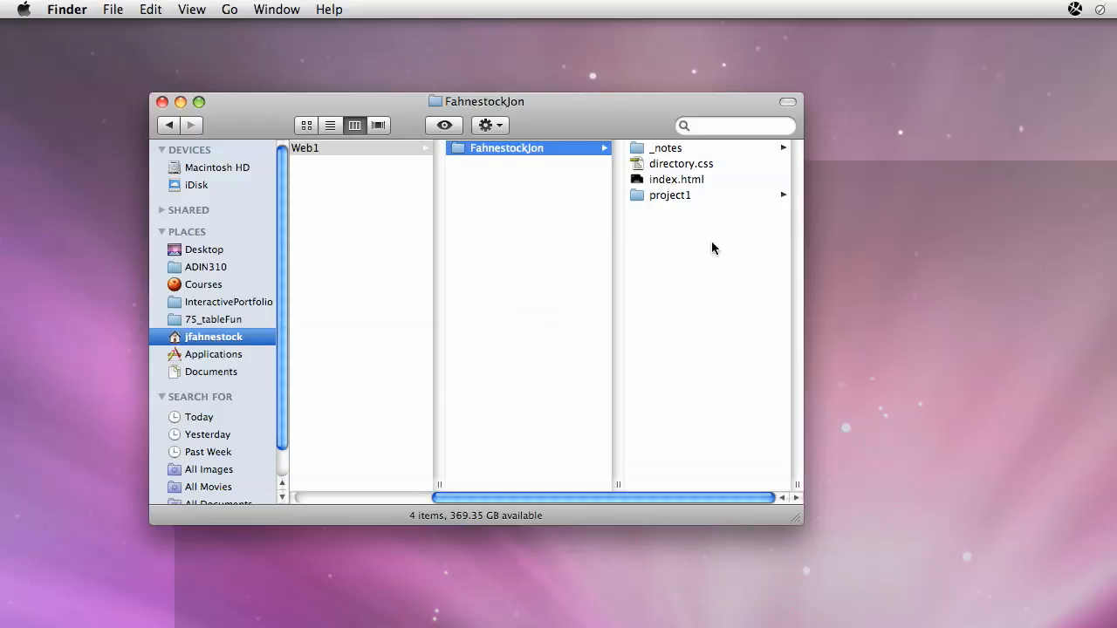
pyautogui.click(638, 181)
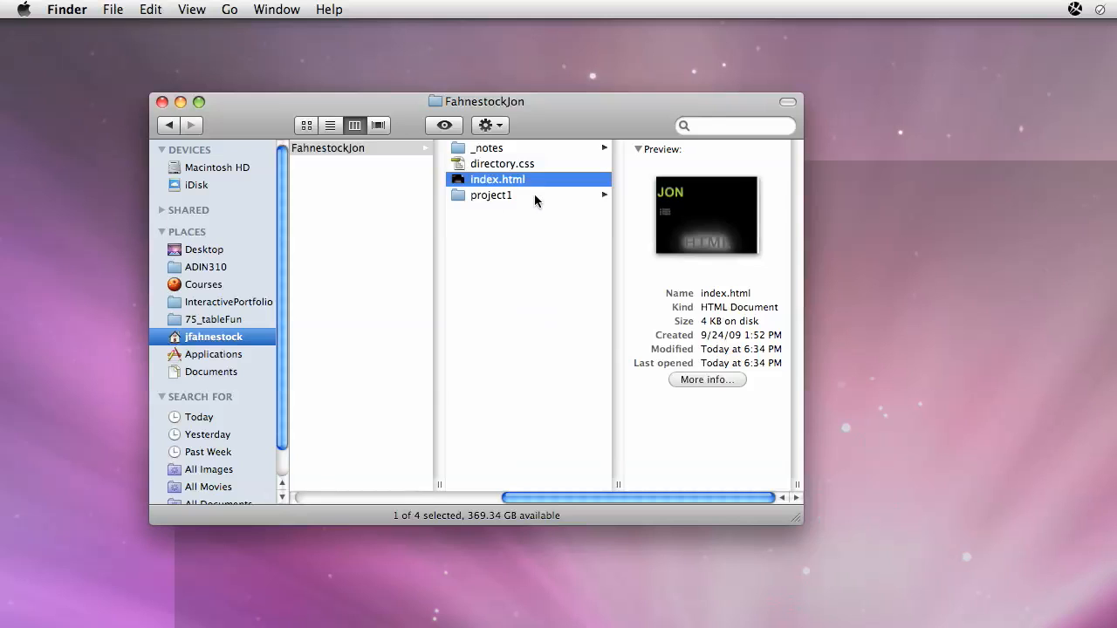
pyautogui.click(485, 198)
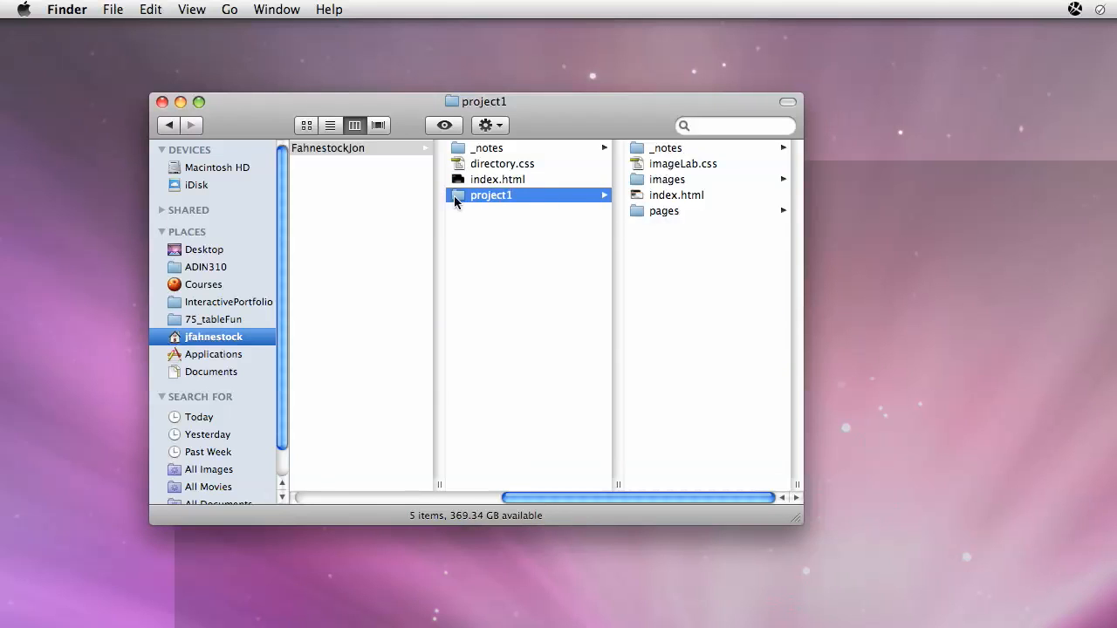
pyautogui.click(480, 225)
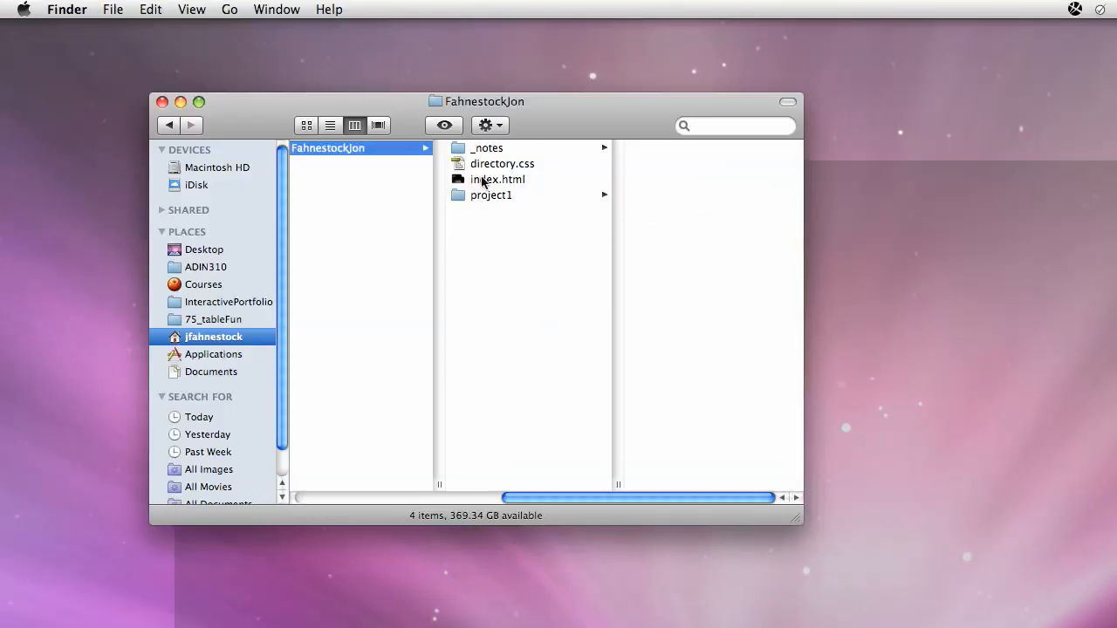
pyautogui.click(463, 180)
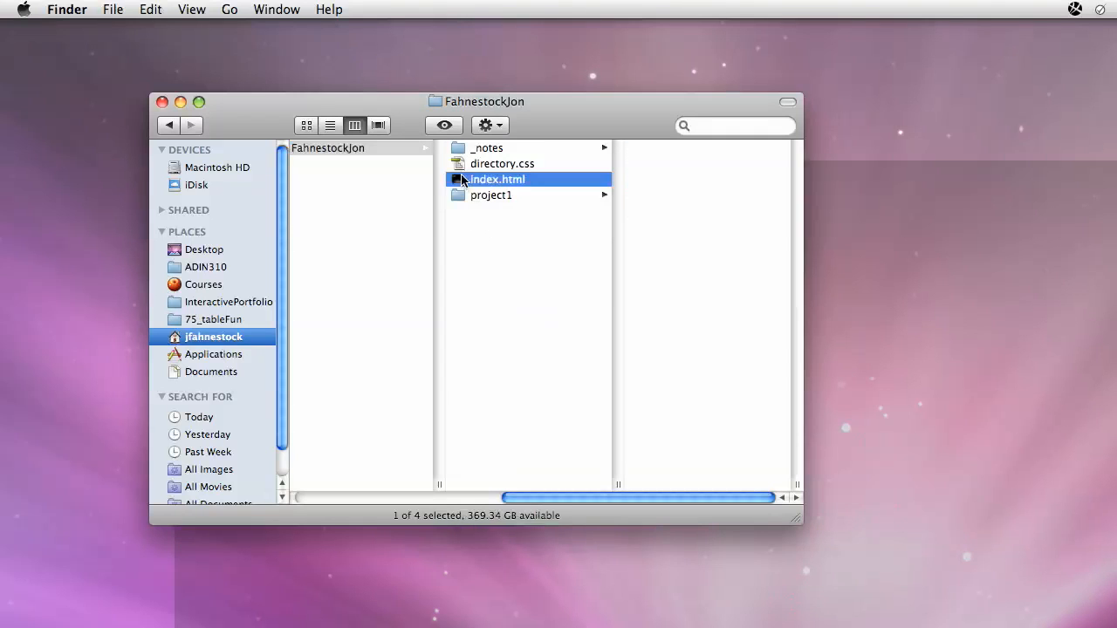
pyautogui.click(462, 166)
pyautogui.click(463, 180)
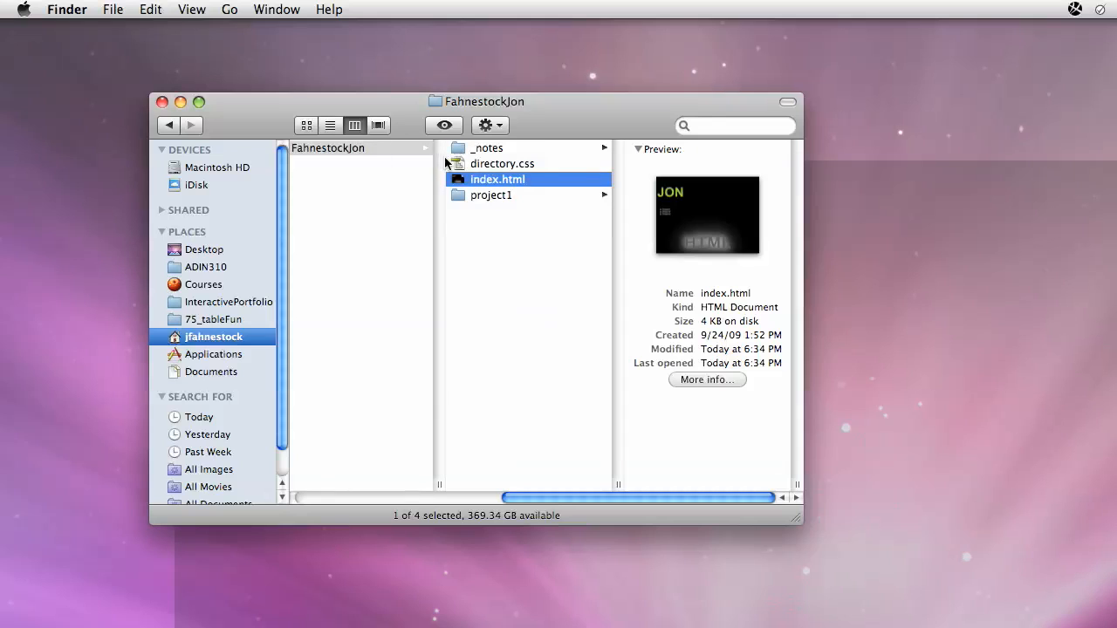
pyautogui.click(461, 209)
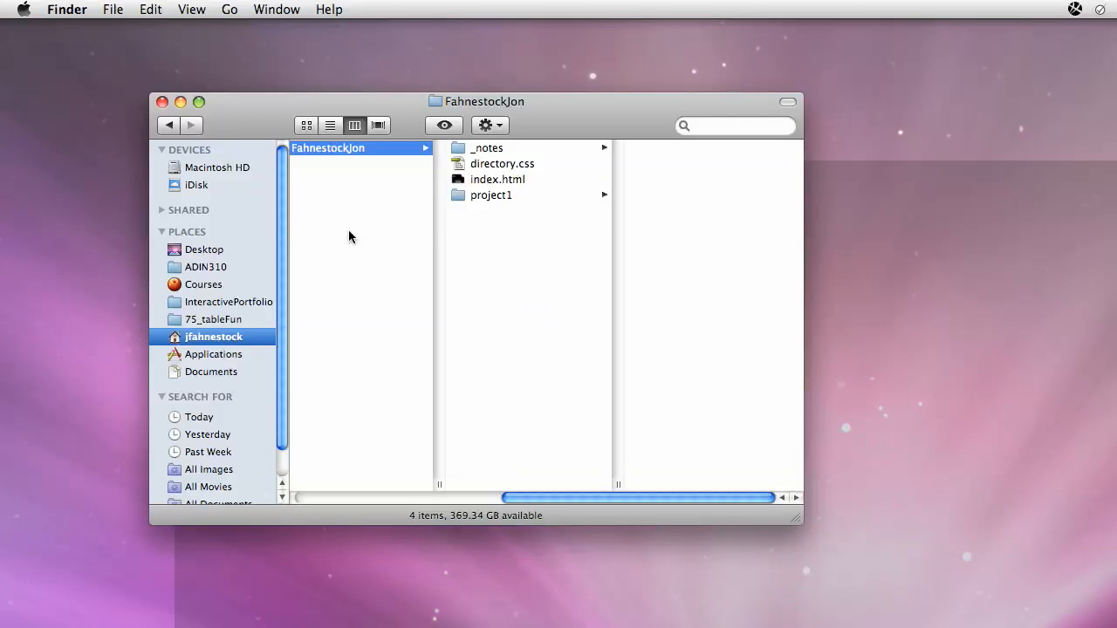
# - Switch to Dreamweaver and start defining a new site
pyautogui.press('super+Tab')
pyautogui.press('super+Tab')
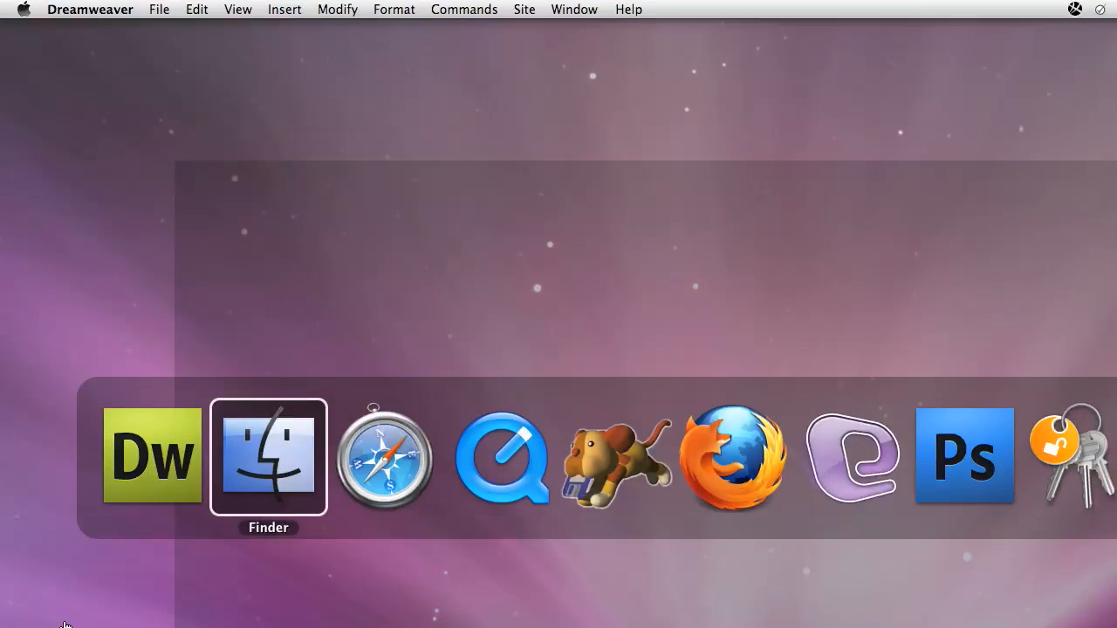
pyautogui.click(123, 454)
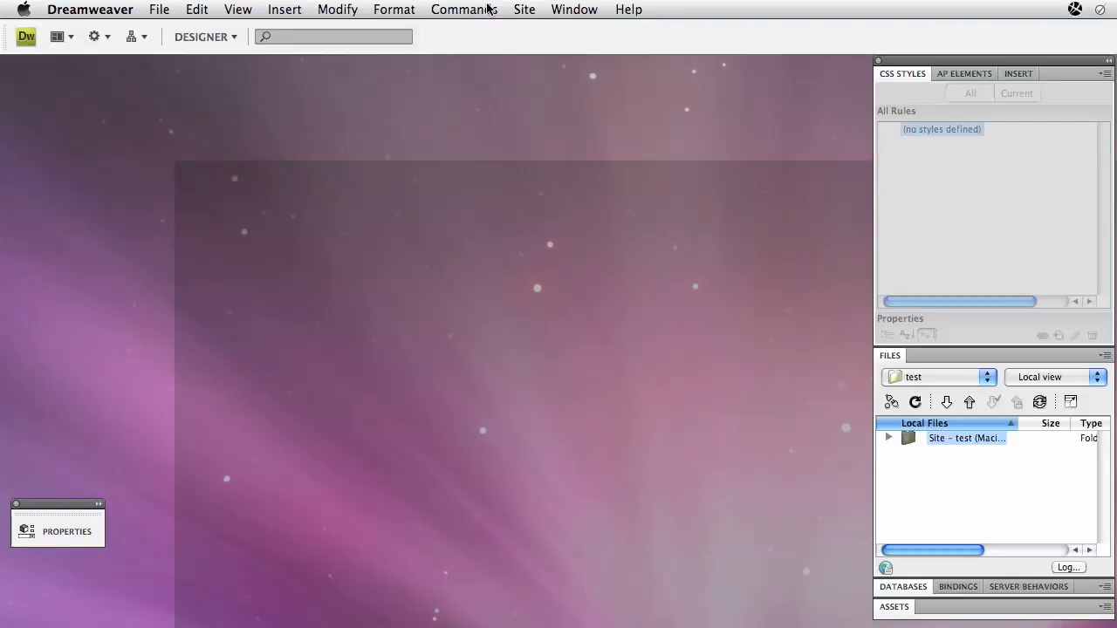
pyautogui.click(522, 9)
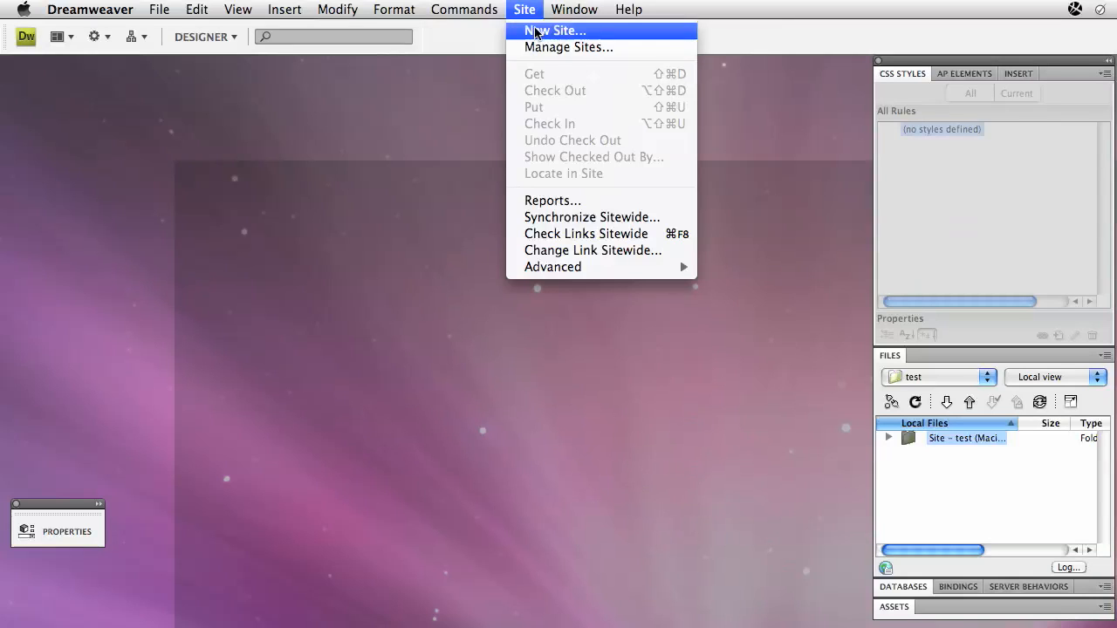
pyautogui.click(535, 28)
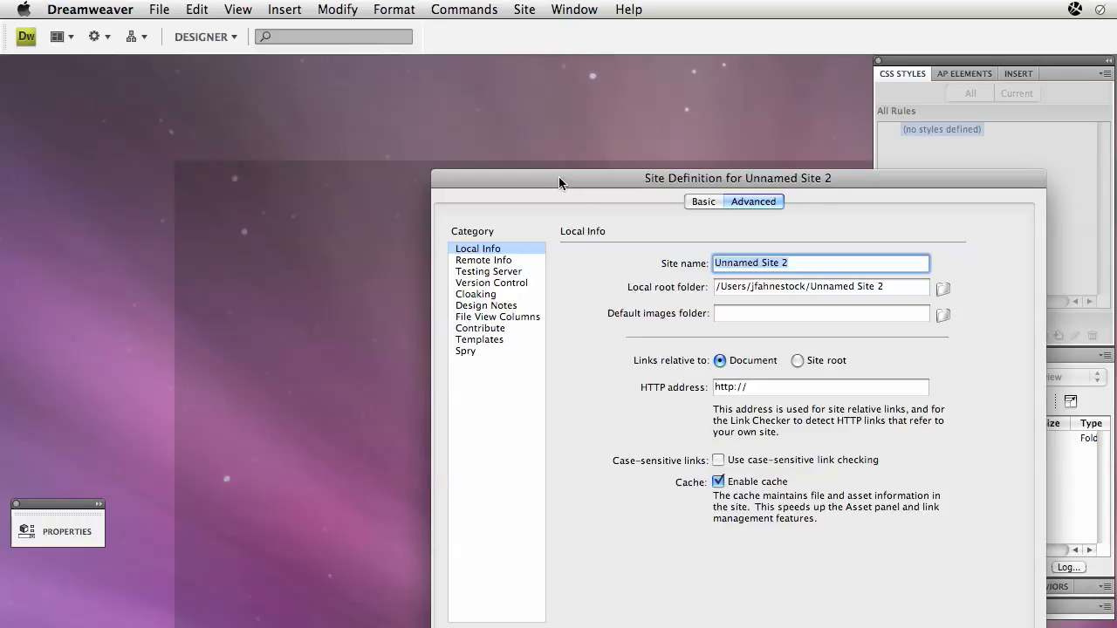
pyautogui.moveTo(558, 181); pyautogui.dragTo(367, 30)
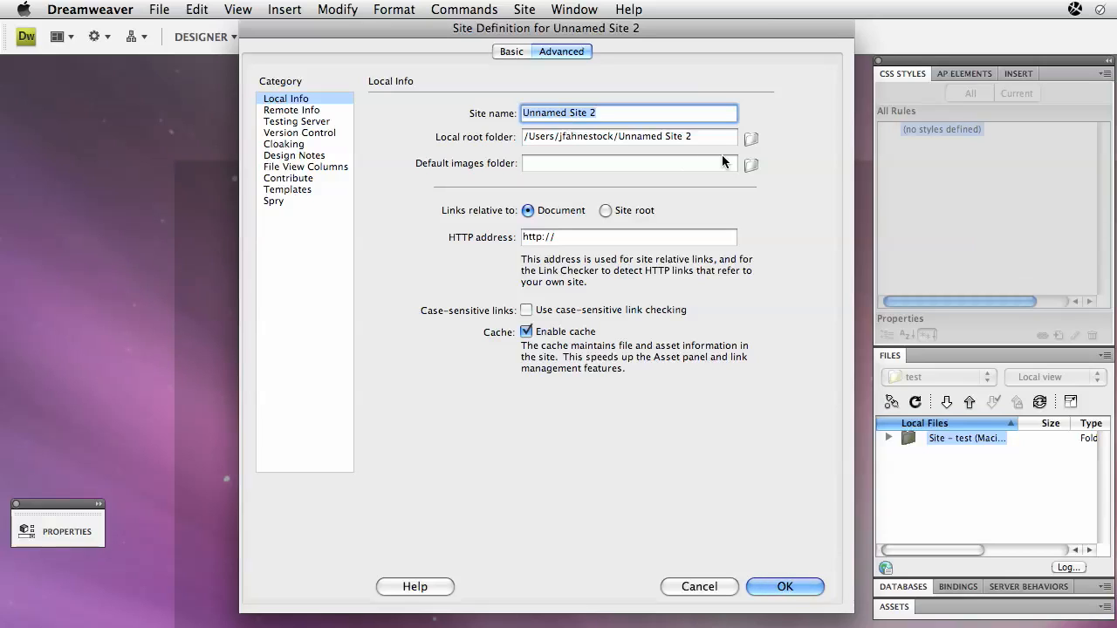
# - Enter a site name based on the student's first name in the new site's local info
pyautogui.click(306, 112)
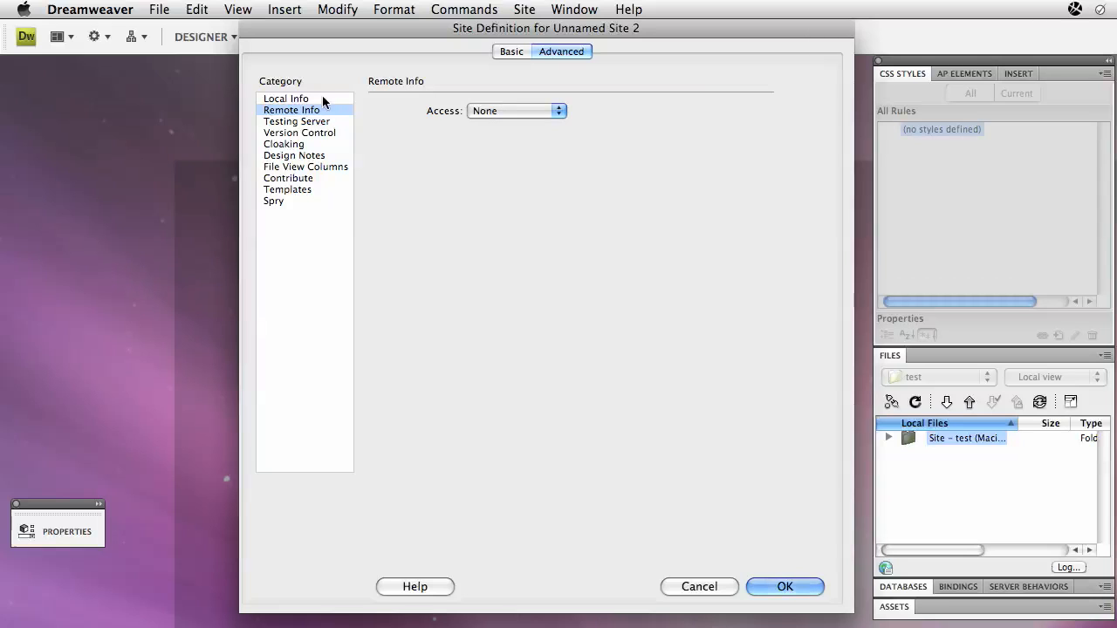
pyautogui.click(322, 99)
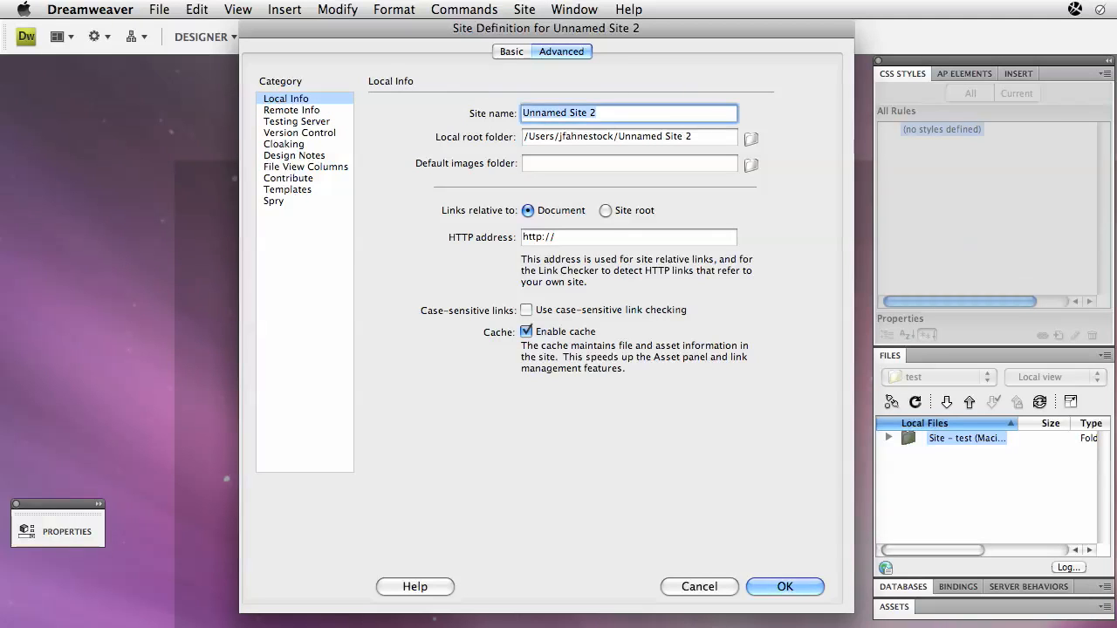
pyautogui.write('Jon')
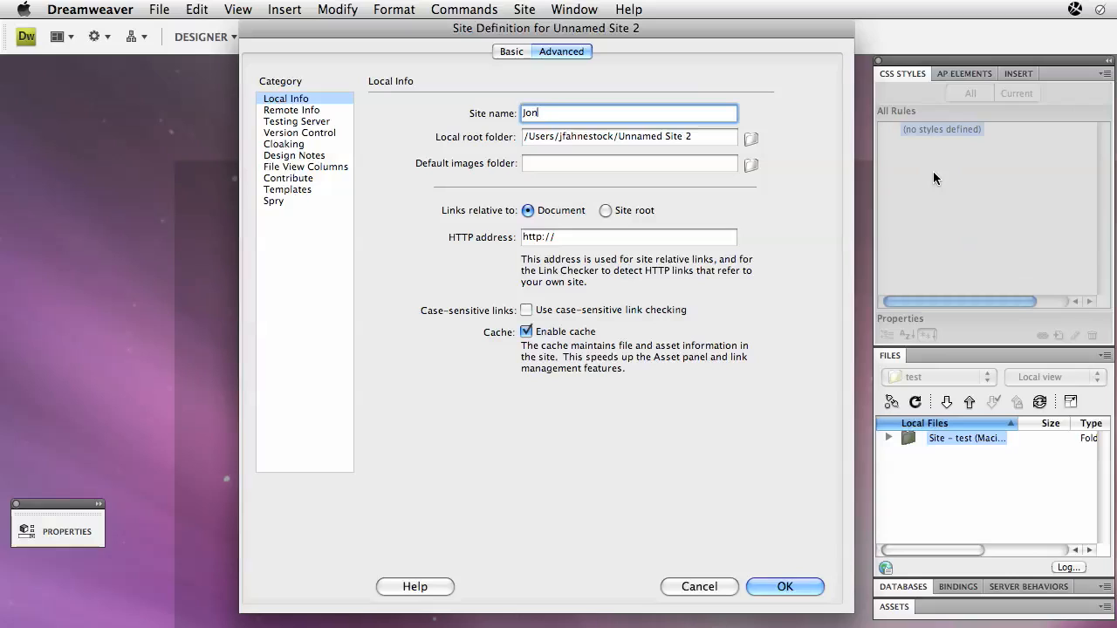
pyautogui.write("'s Site")
# - Set the local root folder to the student's own folder within Student Folder/Web1
pyautogui.click(751, 139)
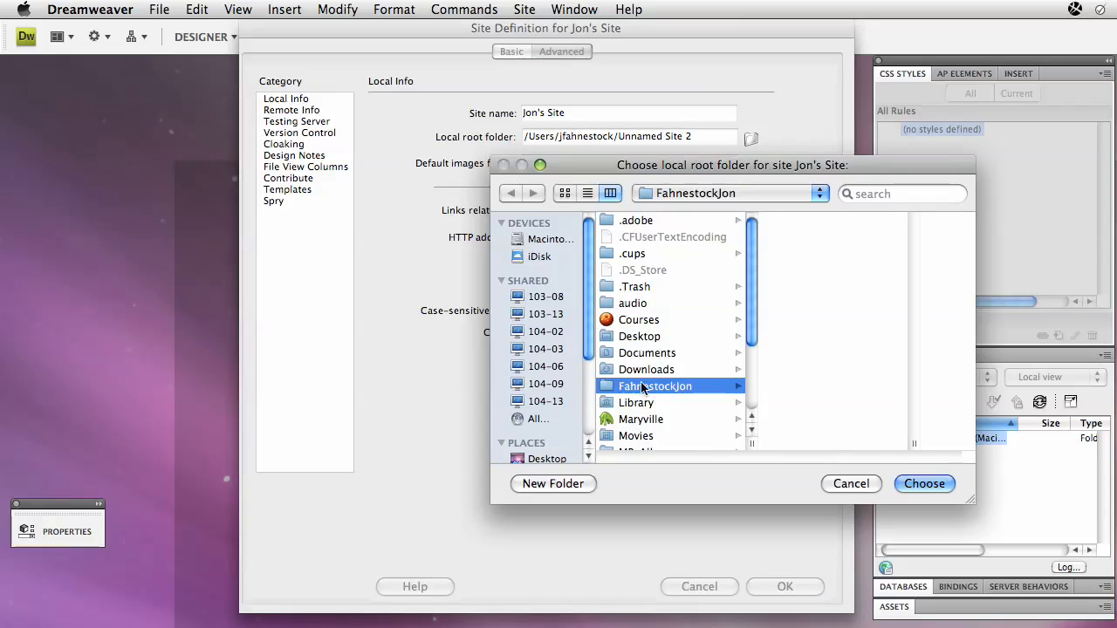
pyautogui.scroll(-5, 611, 391)
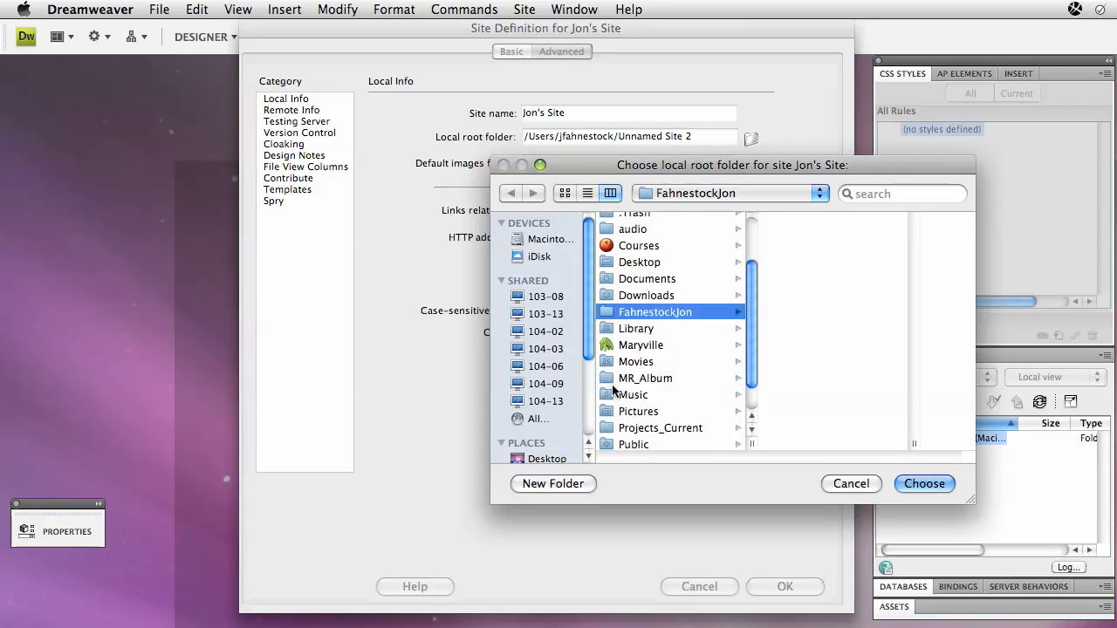
pyautogui.click(653, 442)
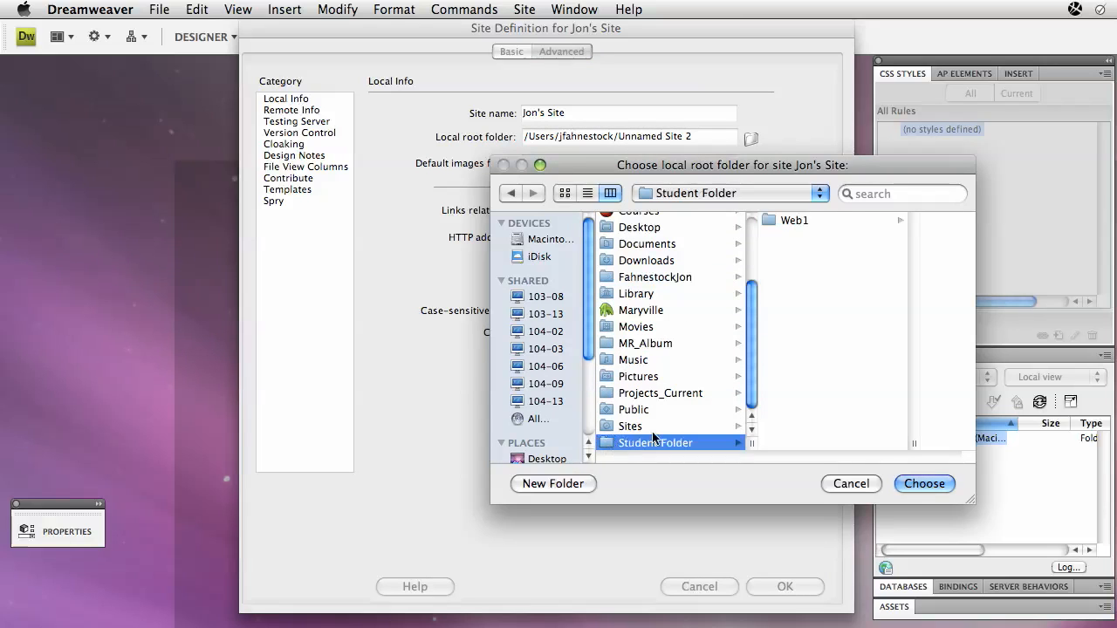
pyautogui.click(820, 220)
pyautogui.click(825, 239)
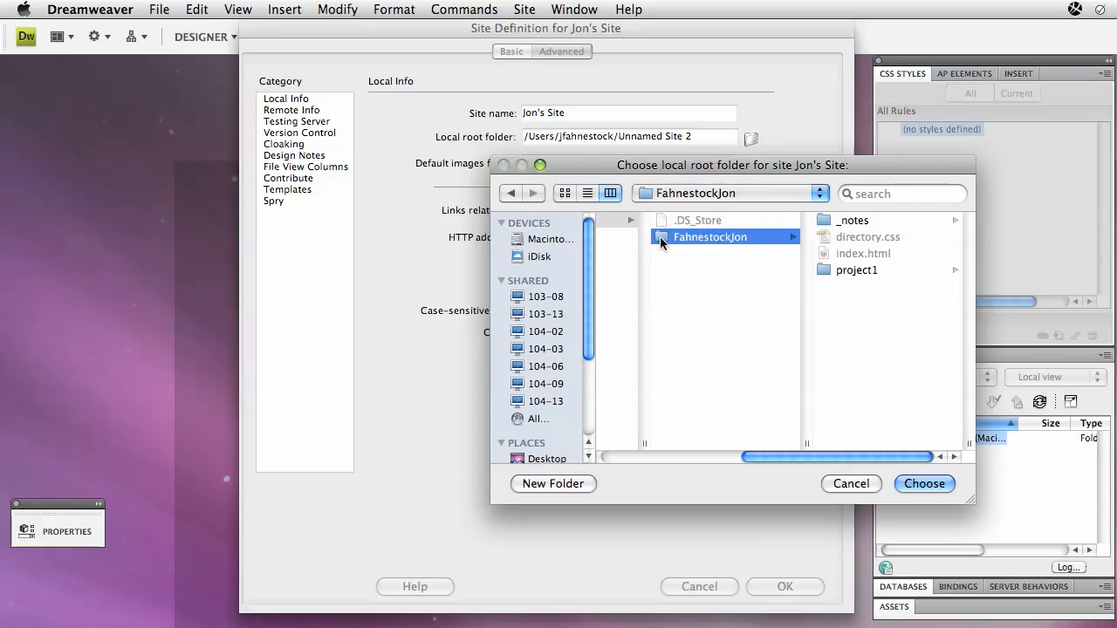
pyautogui.click(922, 484)
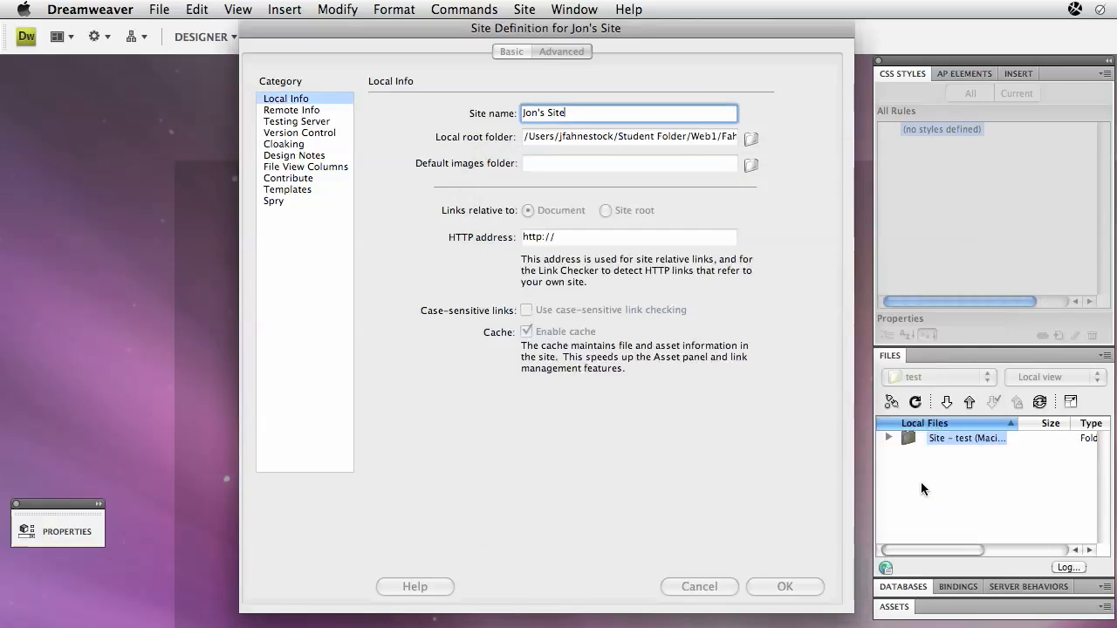
# - Set the site's remote access to FTP and enable passive FTP
pyautogui.click(301, 110)
pyautogui.click(549, 110)
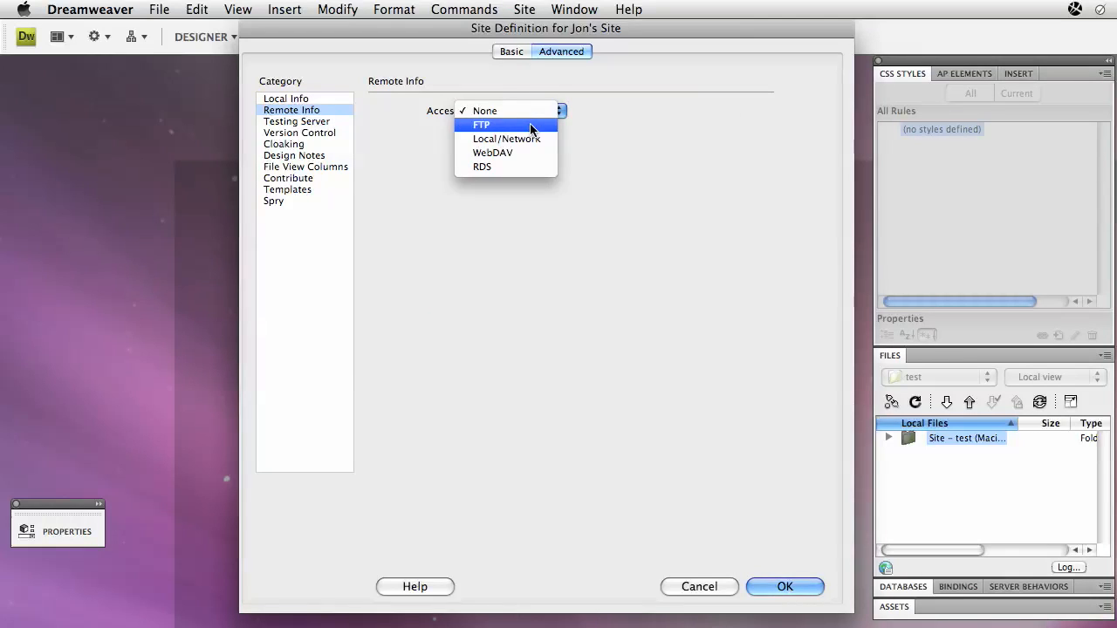
pyautogui.click(530, 126)
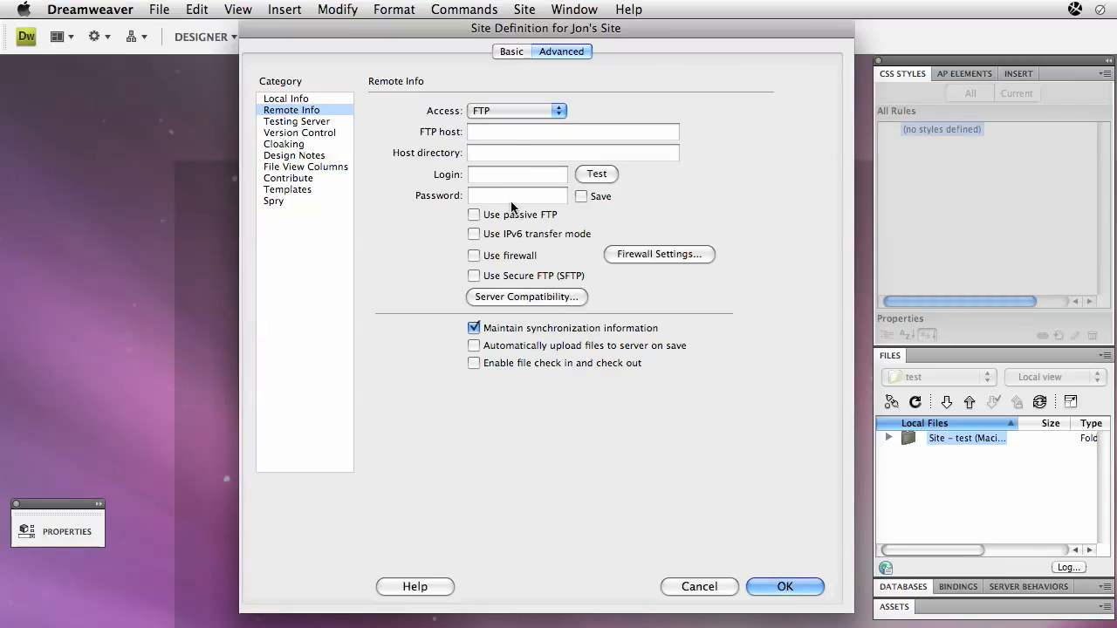
pyautogui.click(475, 213)
# - Enter the host directory as the student's folder under /student/WD1092/ and save the site definition
pyautogui.click(493, 152)
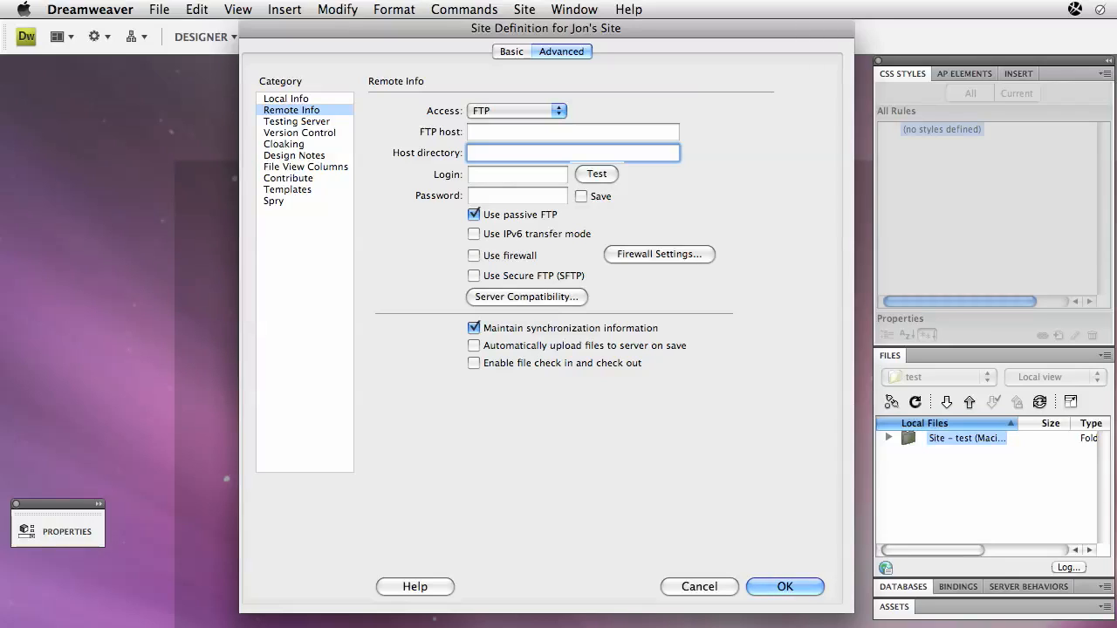
pyautogui.write('tudent/')
pyautogui.write('/')
pyautogui.press('Return')
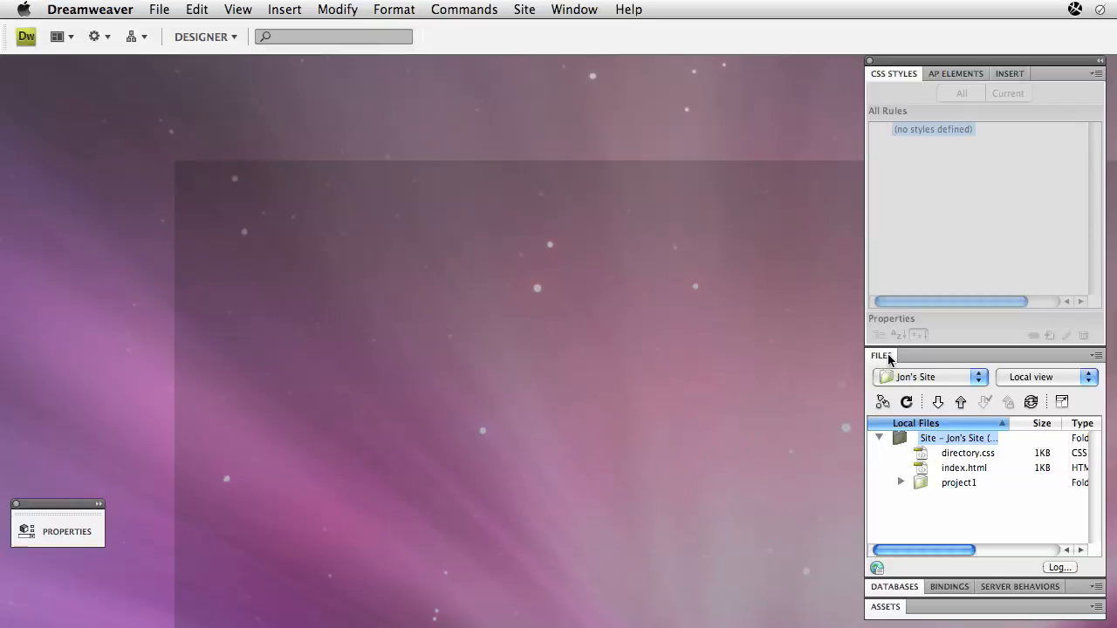
# - Expand the Files panel to show the local and remote sites side by side
pyautogui.click(575, 9)
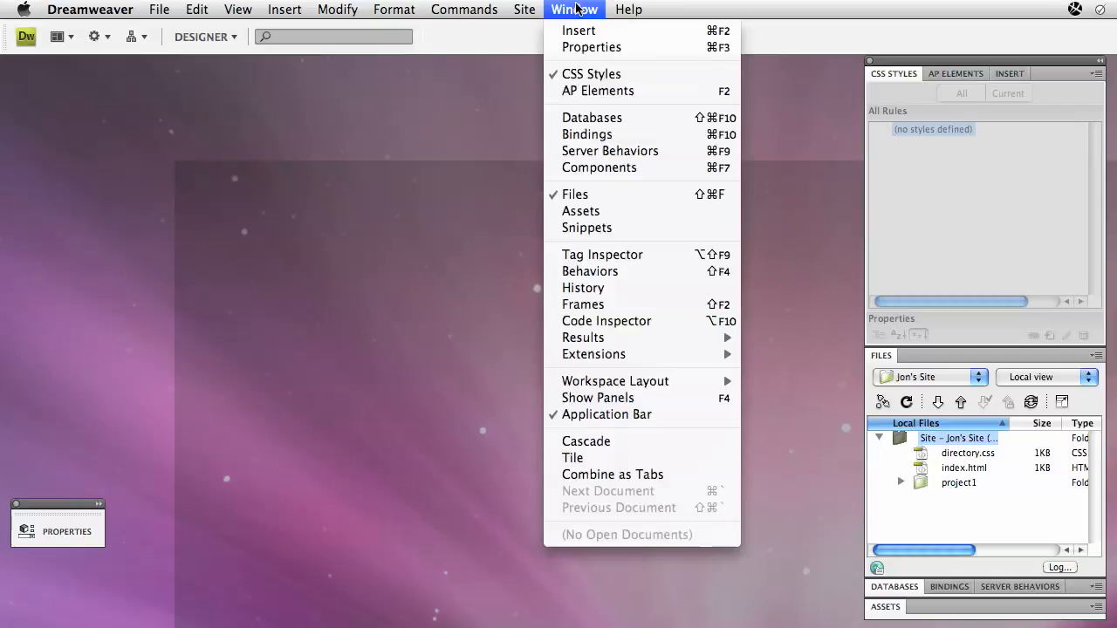
pyautogui.click(609, 201)
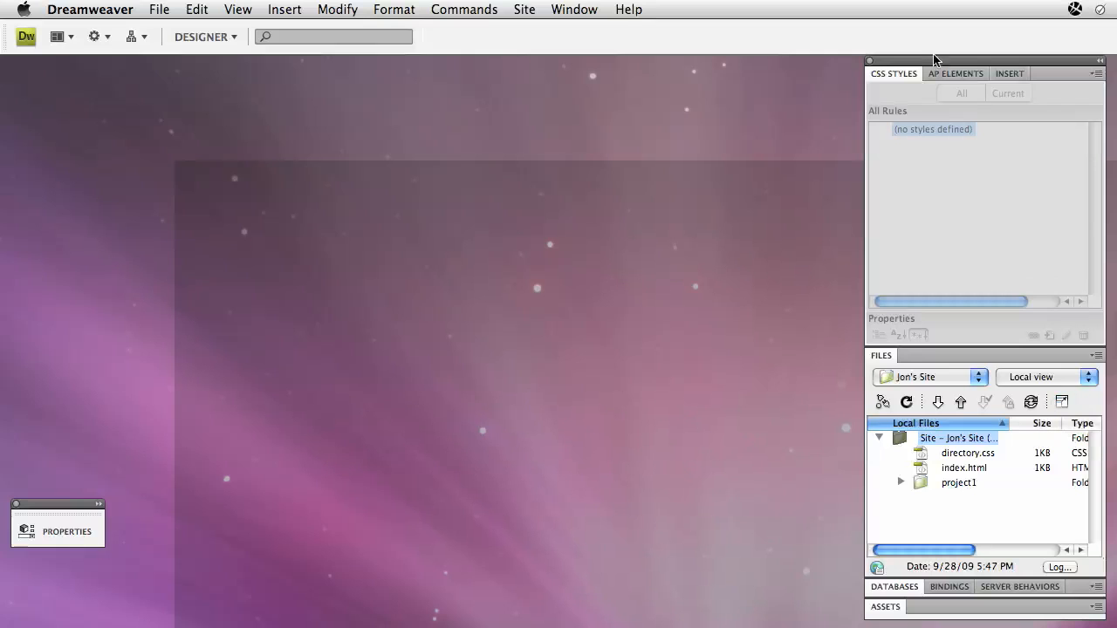
pyautogui.moveTo(937, 61); pyautogui.dragTo(775, 52)
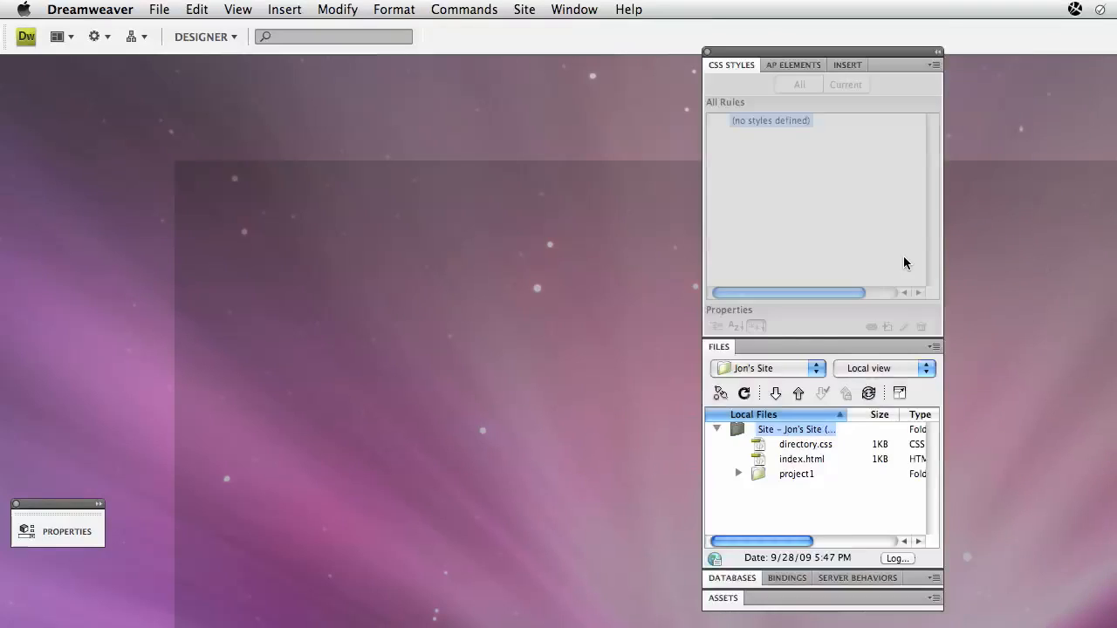
pyautogui.click(900, 395)
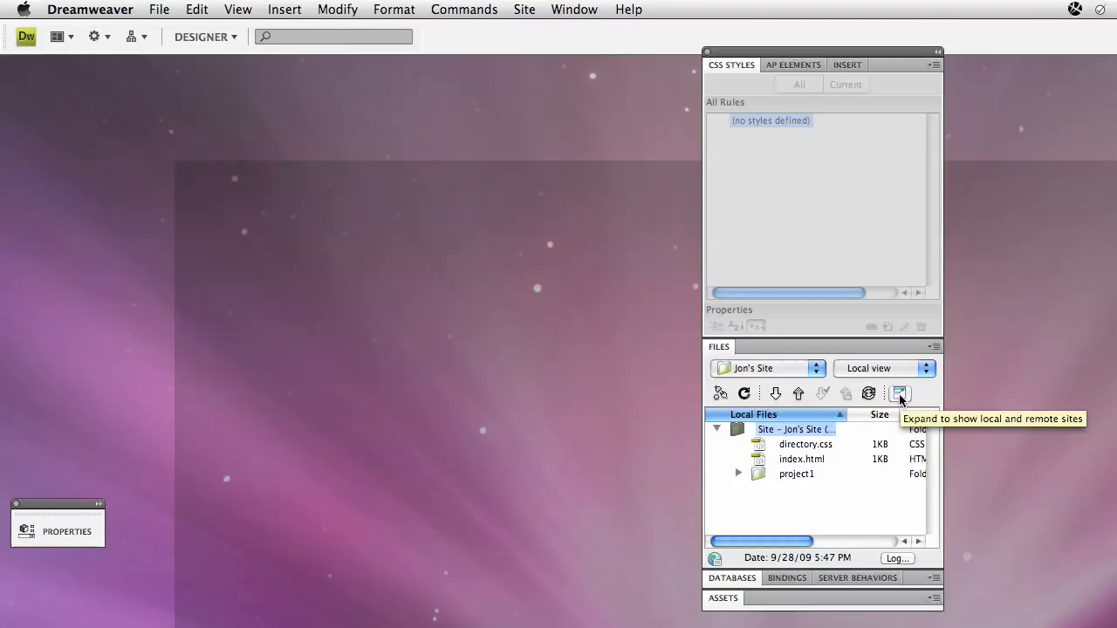
pyautogui.moveTo(835, 51); pyautogui.dragTo(992, 67)
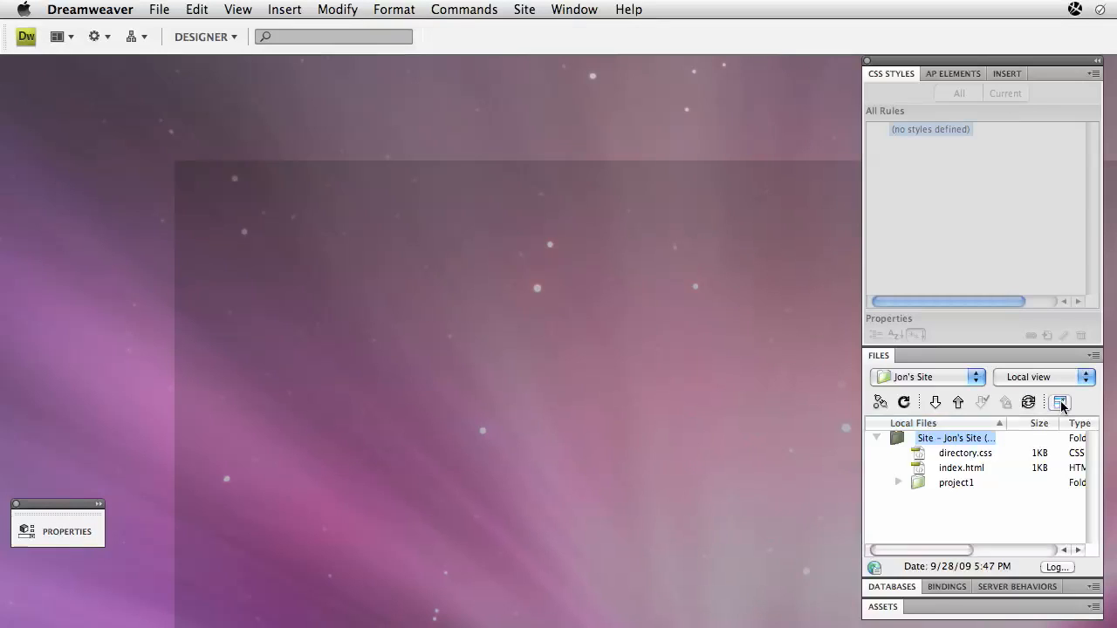
pyautogui.click(1060, 402)
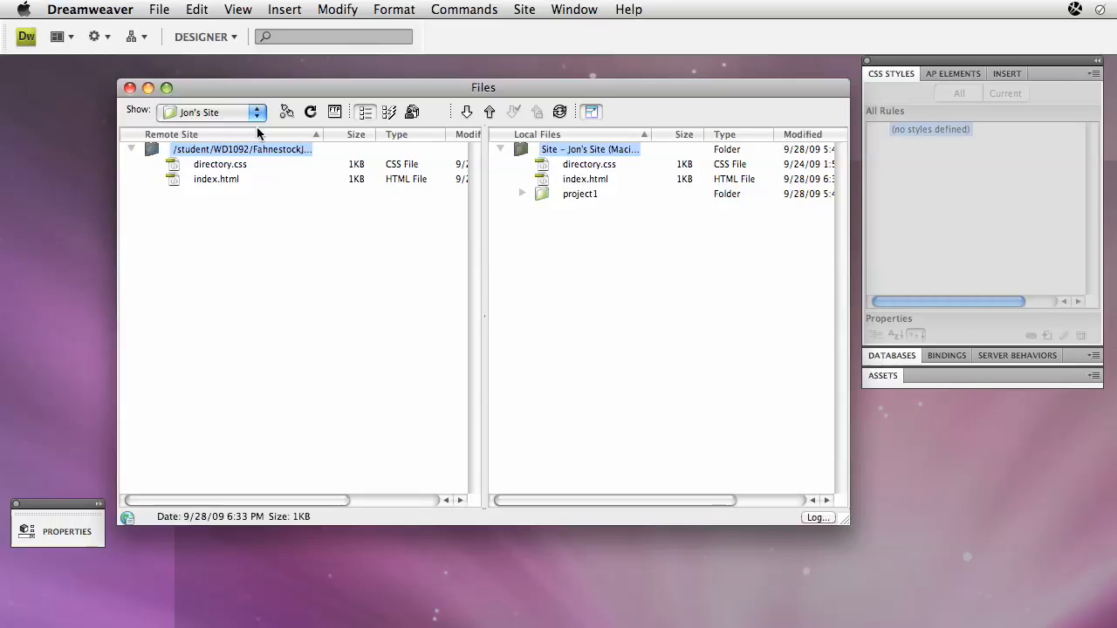
# - Connect to the remote server and select directory.css, index.html and project1 in the local files
pyautogui.click(286, 113)
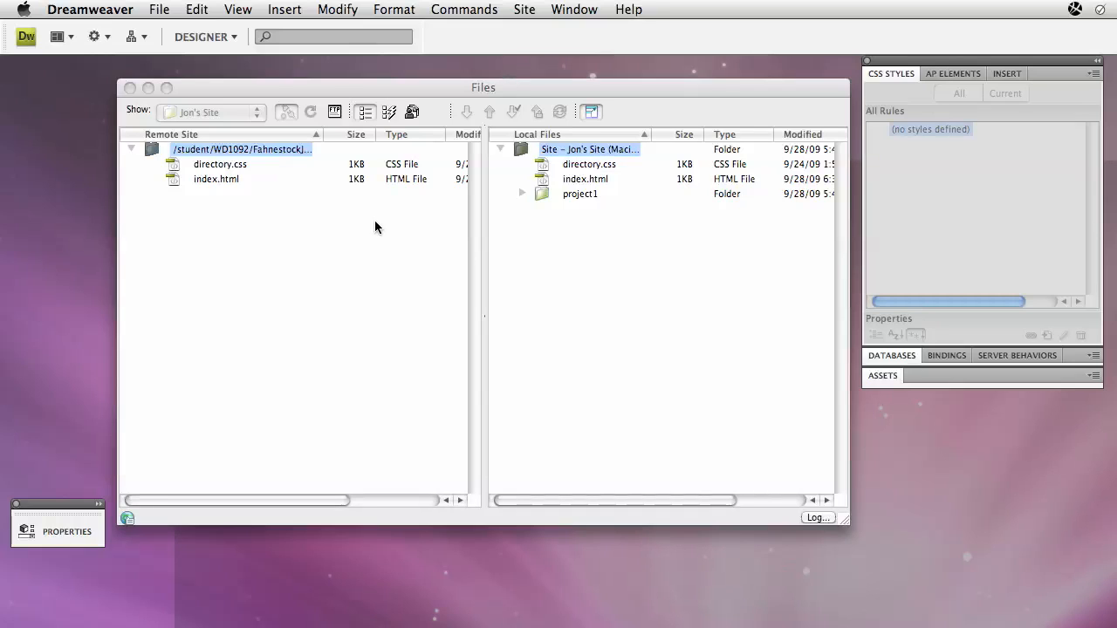
pyautogui.click(543, 194)
pyautogui.keyDown('shift'); pyautogui.click(545, 164); pyautogui.keyUp('shift')
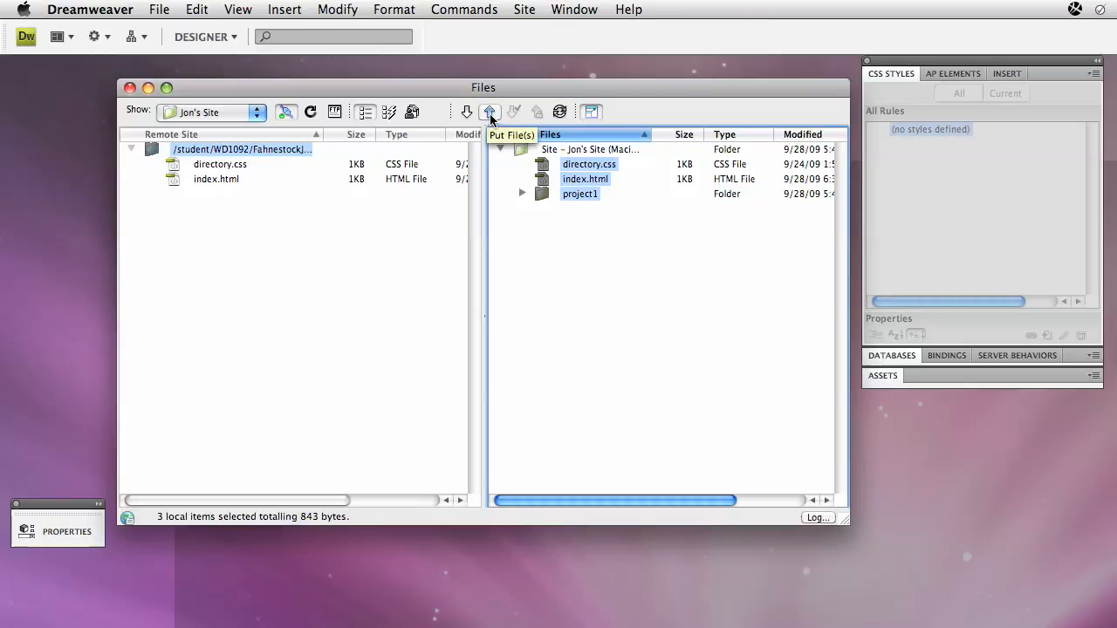
# - Reselect the local directory.css, index.html and project1 items, and expand the project1 folder to show its contents
pyautogui.click(535, 223)
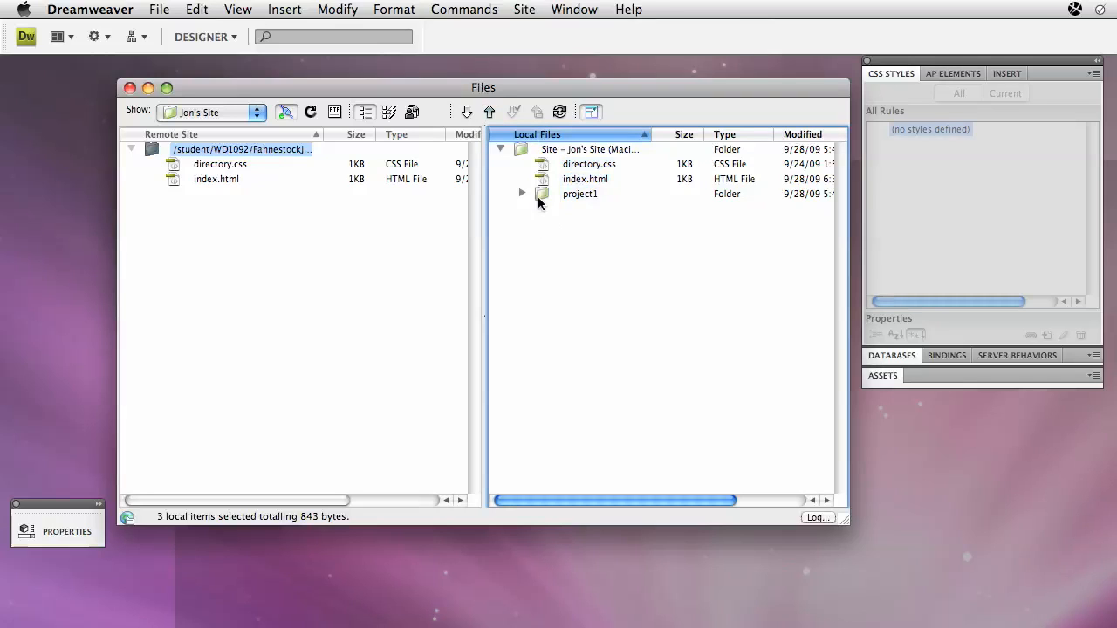
pyautogui.click(537, 196)
pyautogui.keyDown('shift'); pyautogui.click(543, 167); pyautogui.keyUp('shift')
pyautogui.moveTo(538, 194); pyautogui.dragTo(531, 218)
pyautogui.click(522, 194)
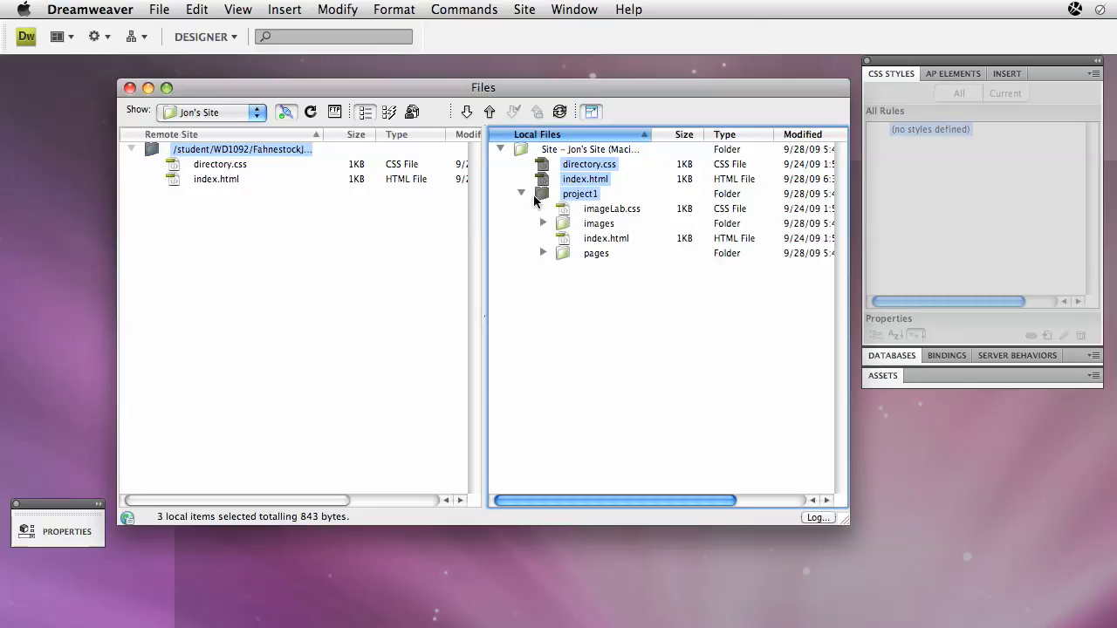
# - Collapse the local project1 folder and open the local site root's index.html for editing
pyautogui.click(522, 193)
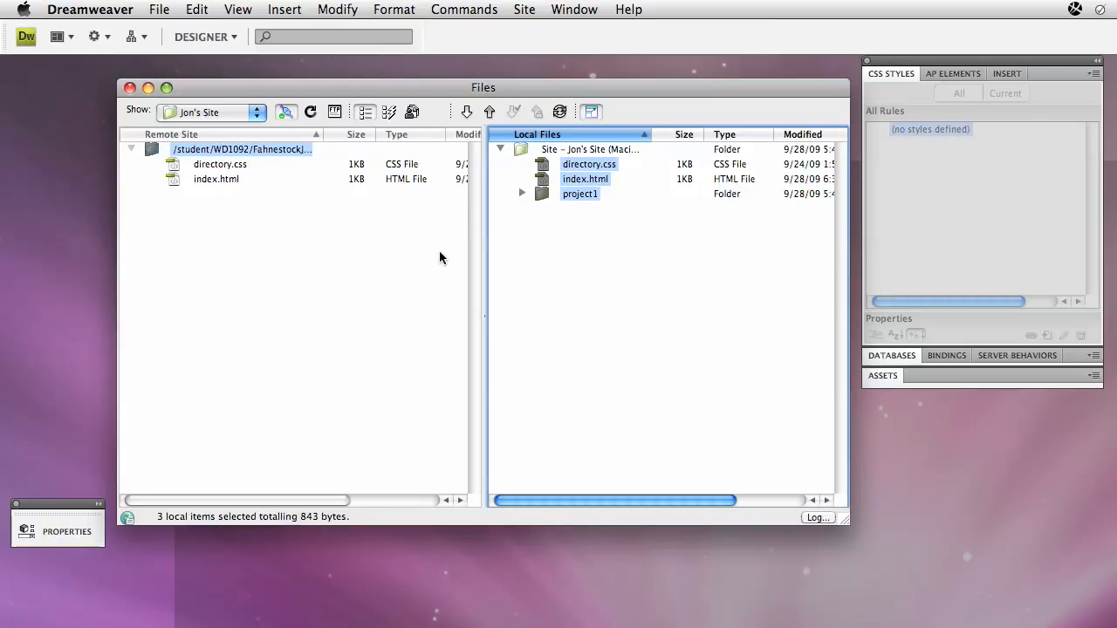
pyautogui.click(570, 260)
pyautogui.click(542, 179)
pyautogui.doubleClick(542, 179)
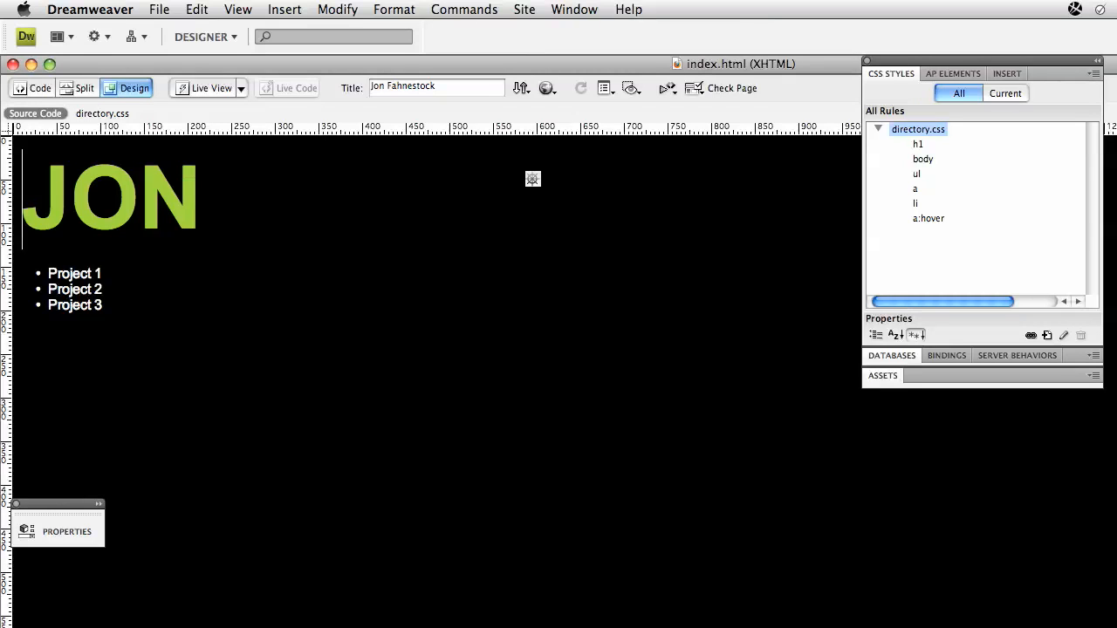
# - Select the Project 1 list text and start browsing for the file it links to
pyautogui.tripleClick(82, 273)
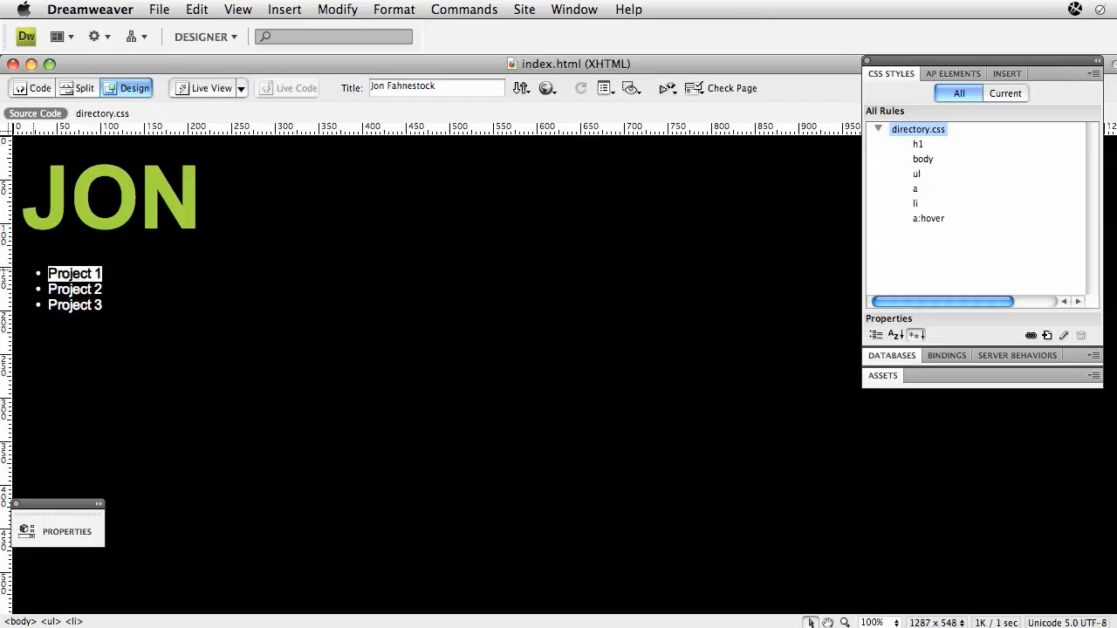
pyautogui.moveTo(107, 273); pyautogui.dragTo(47, 273)
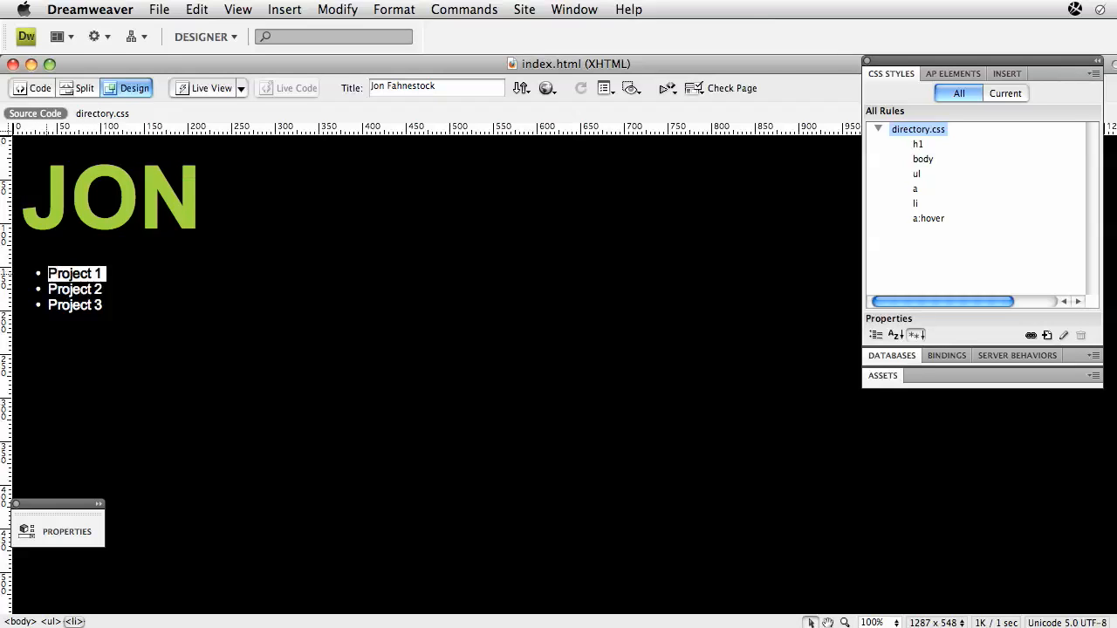
pyautogui.click(48, 532)
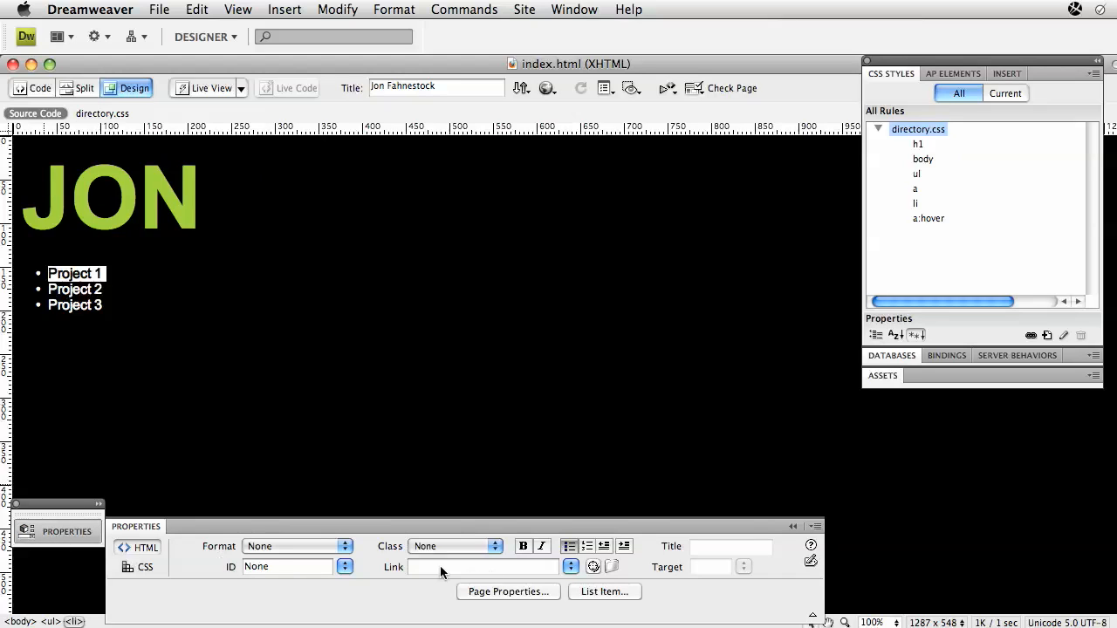
pyautogui.click(612, 568)
# - Link the Project 1 text to project1/index.html in the student's site folder under Student Folder/Web1
pyautogui.click(729, 187)
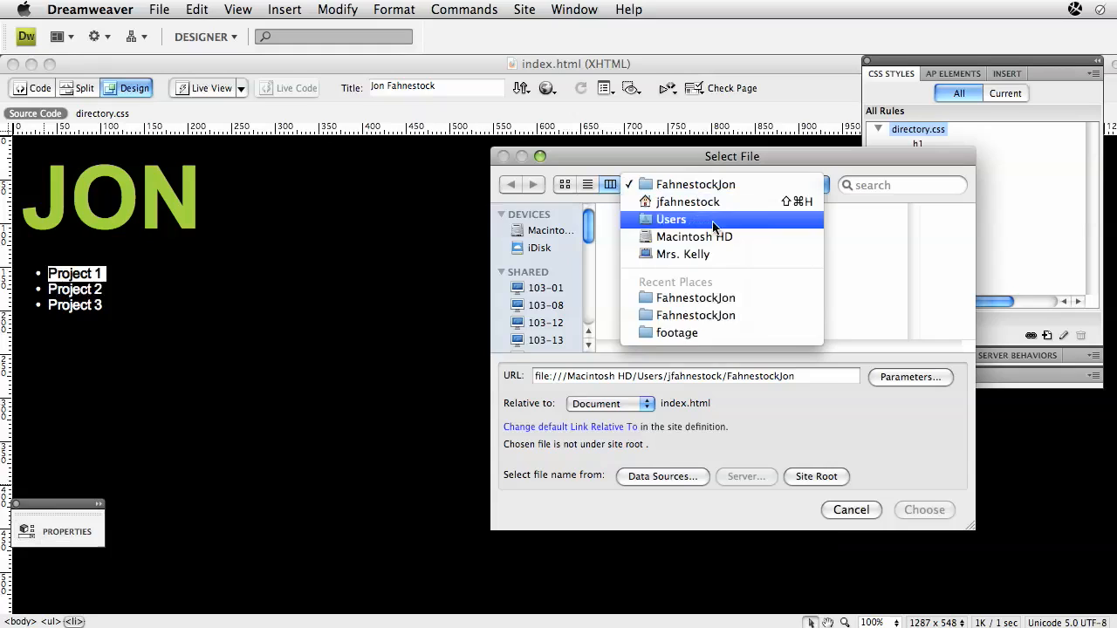
pyautogui.click(711, 220)
pyautogui.click(672, 246)
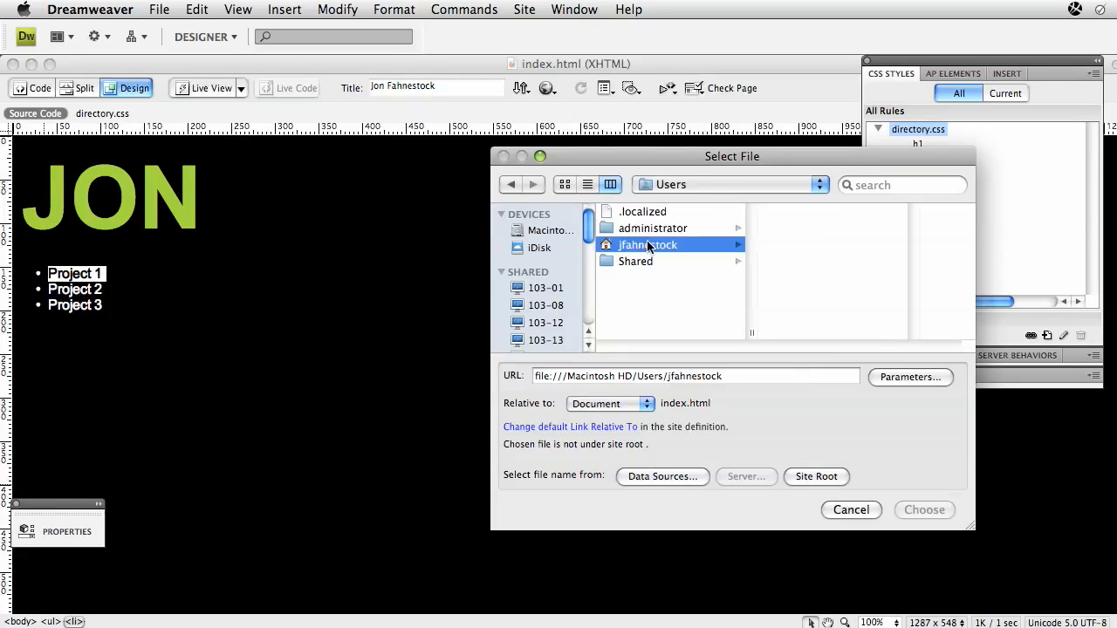
pyautogui.scroll(-5, 813, 288)
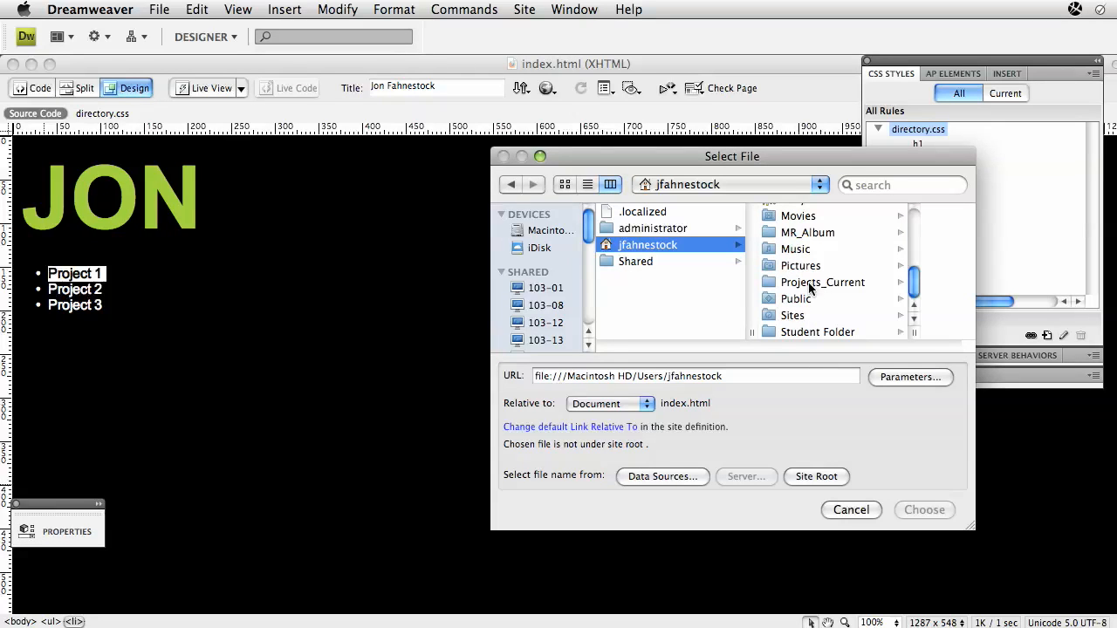
pyautogui.click(805, 334)
pyautogui.click(845, 212)
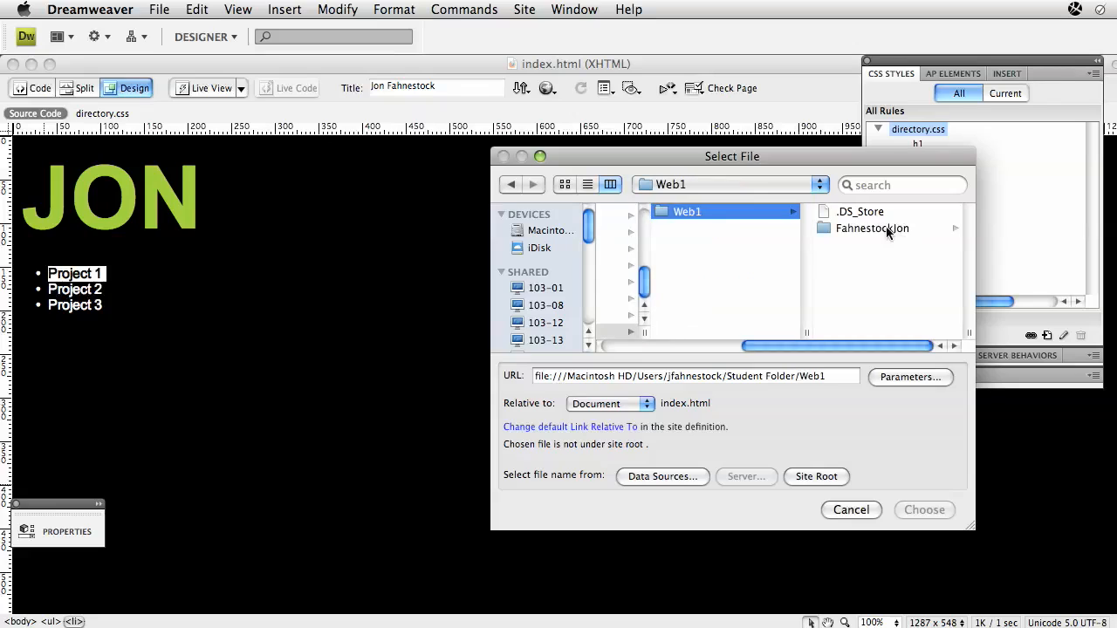
pyautogui.click(871, 228)
pyautogui.click(854, 262)
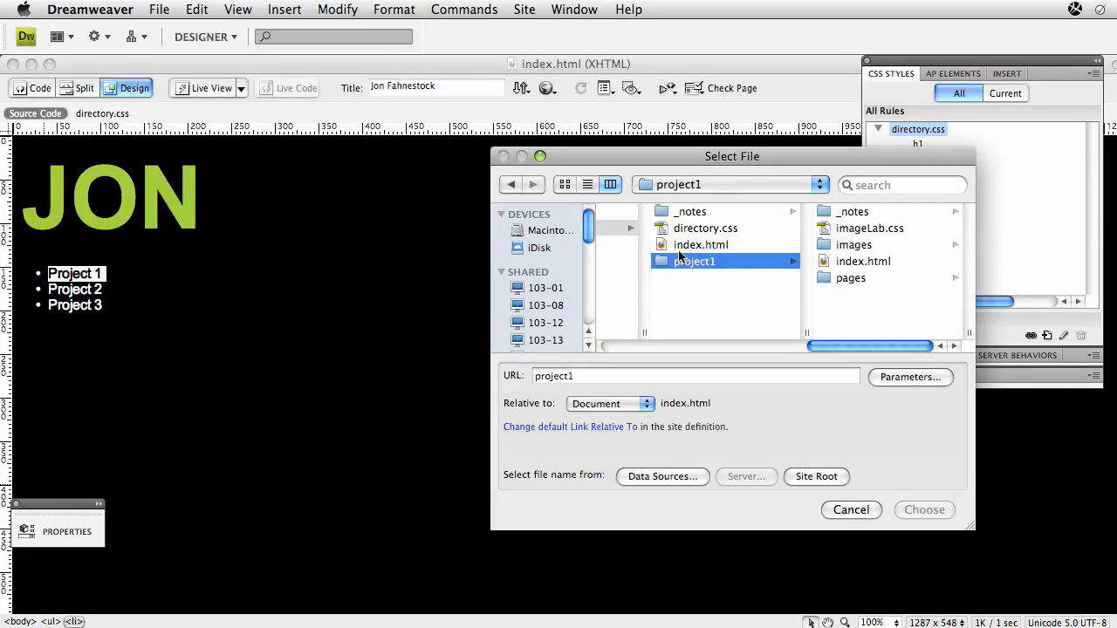
pyautogui.click(830, 262)
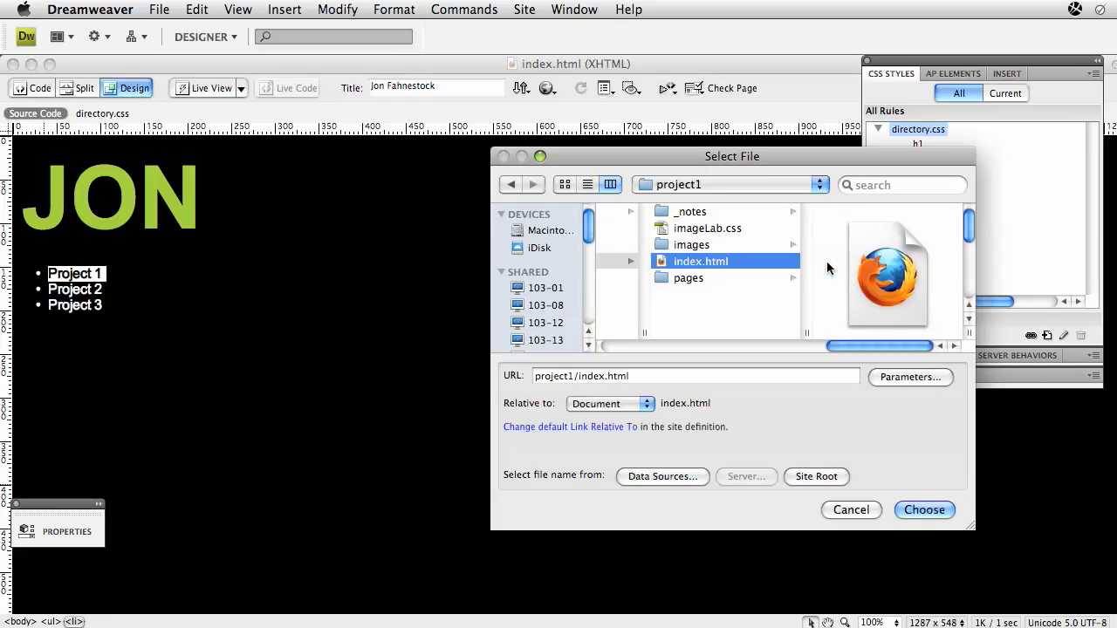
pyautogui.click(923, 510)
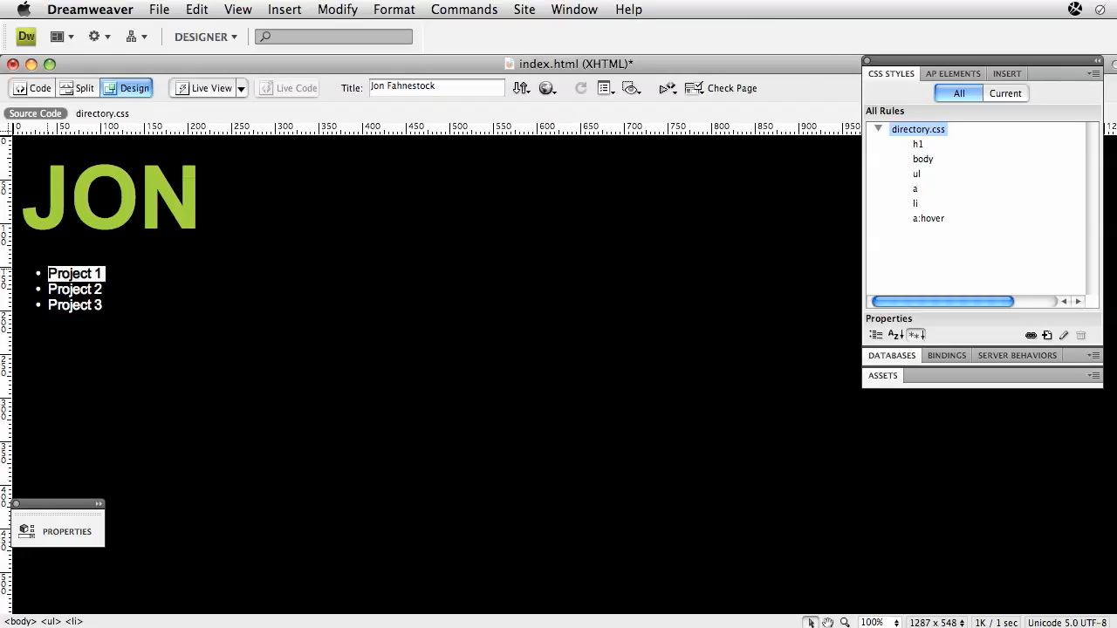
# - Save and close index.html, returning to the Files panel
pyautogui.press('super+s')
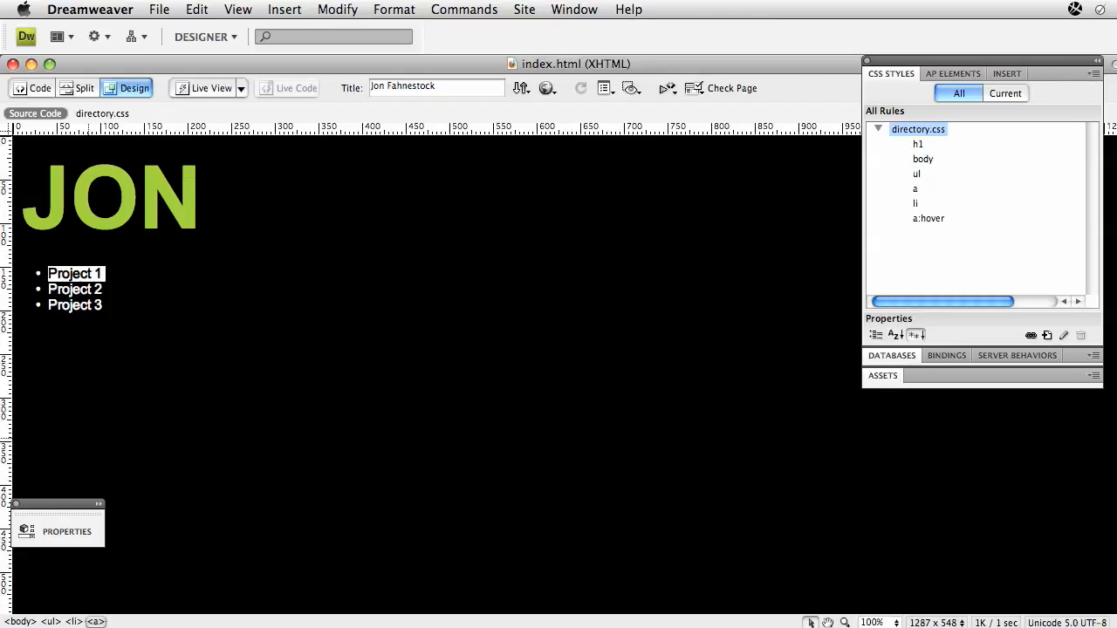
pyautogui.click(13, 64)
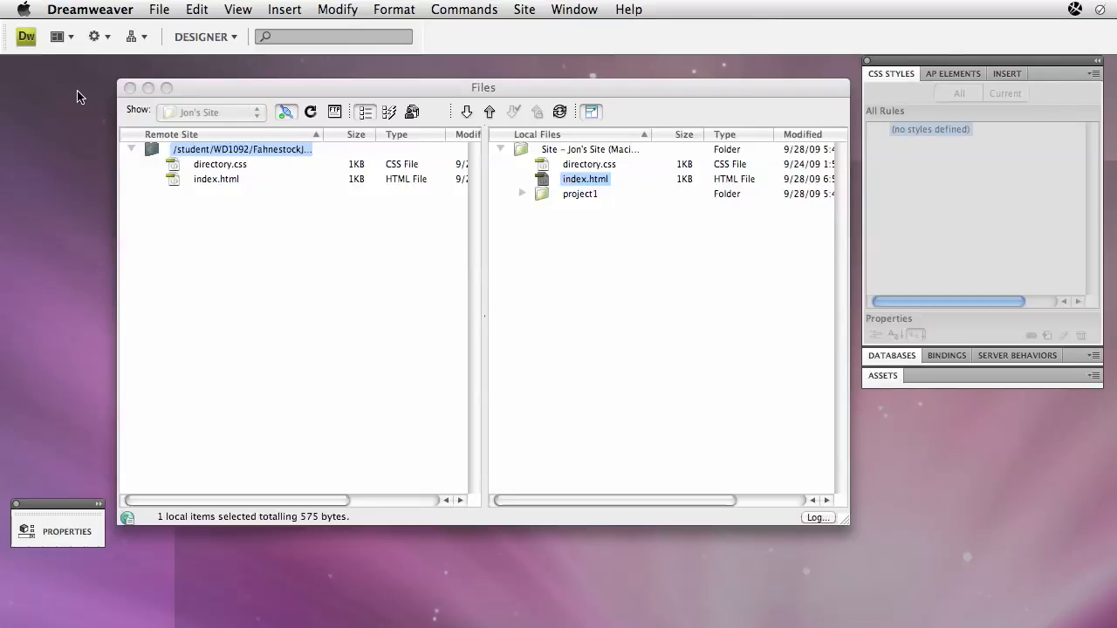
pyautogui.moveTo(454, 88); pyautogui.dragTo(452, 85)
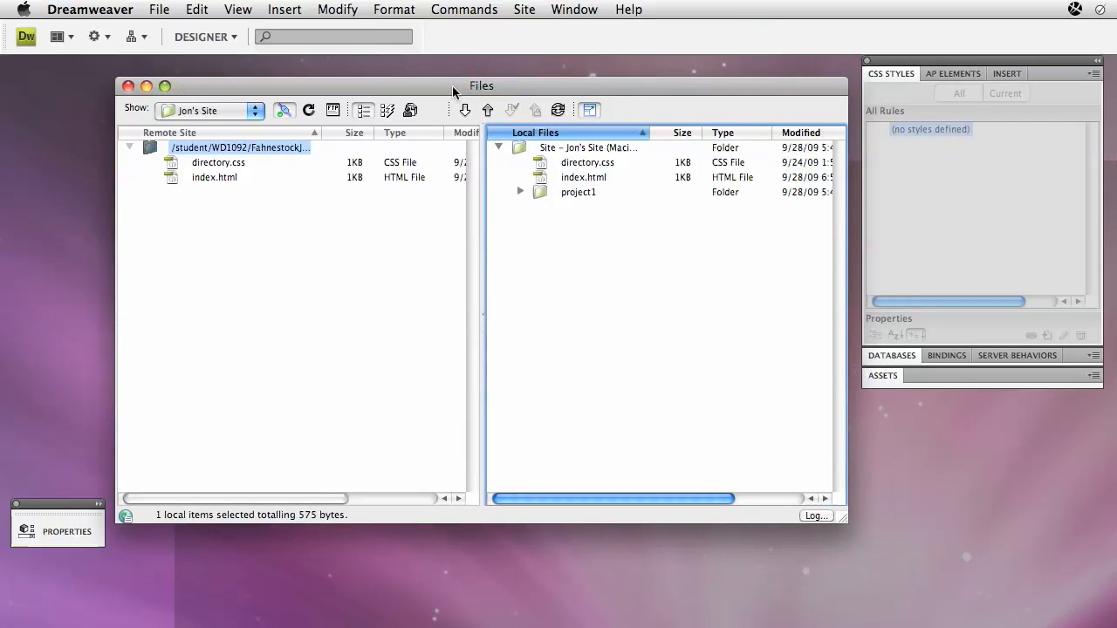
# - Upload the local directory.css, index.html and project1 folder to the remote site
pyautogui.click(543, 179)
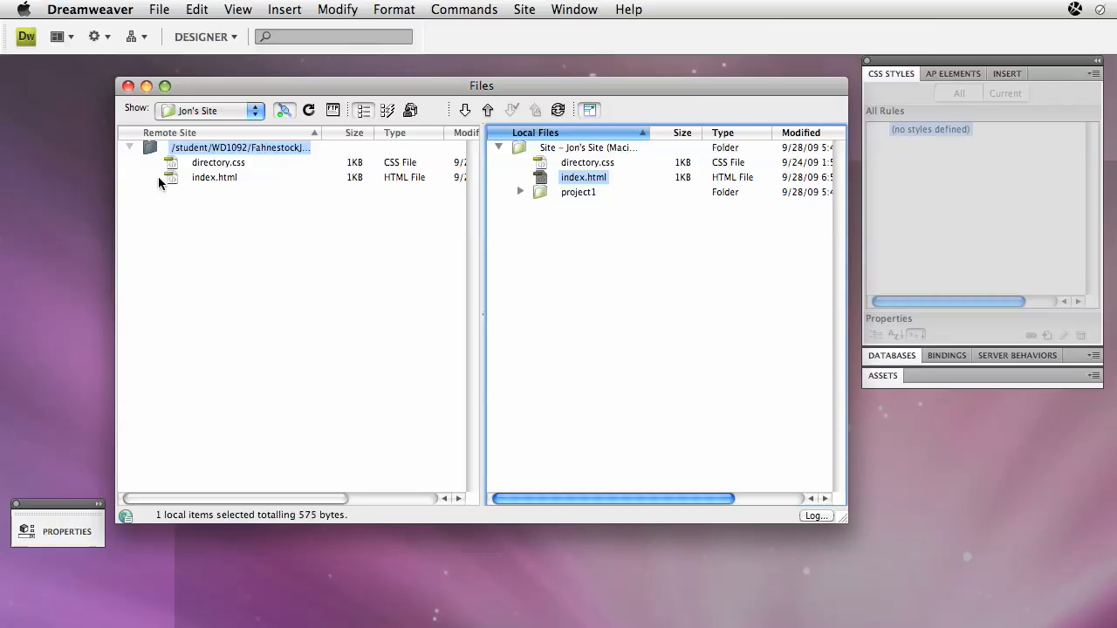
pyautogui.click(541, 191)
pyautogui.hotkey('shift', 'Up')
pyautogui.hotkey('shift', 'Up')
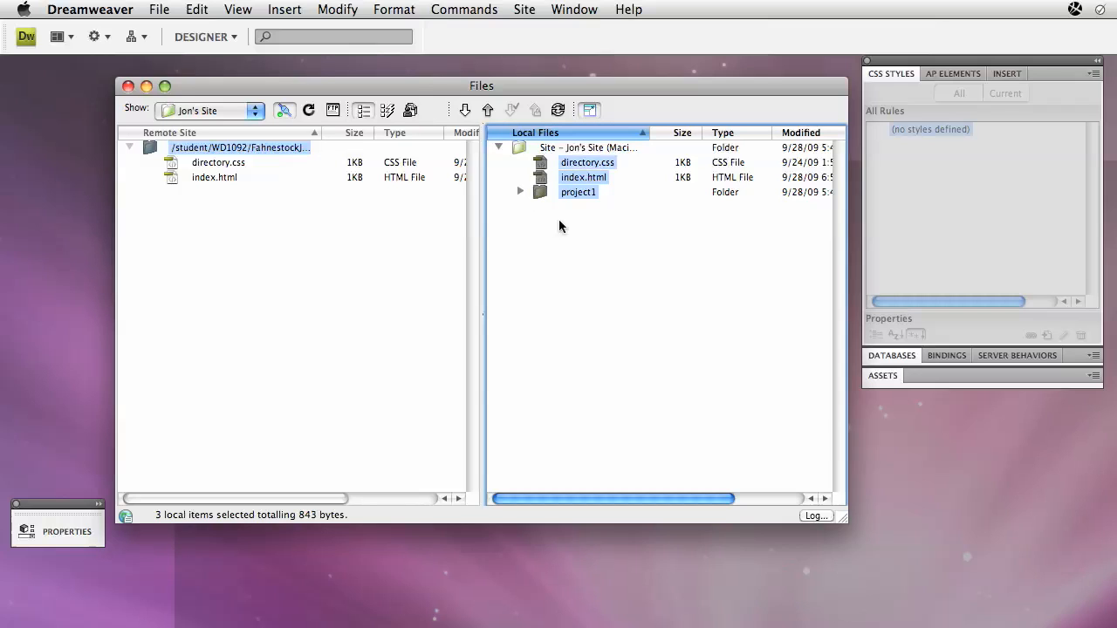
pyautogui.click(489, 110)
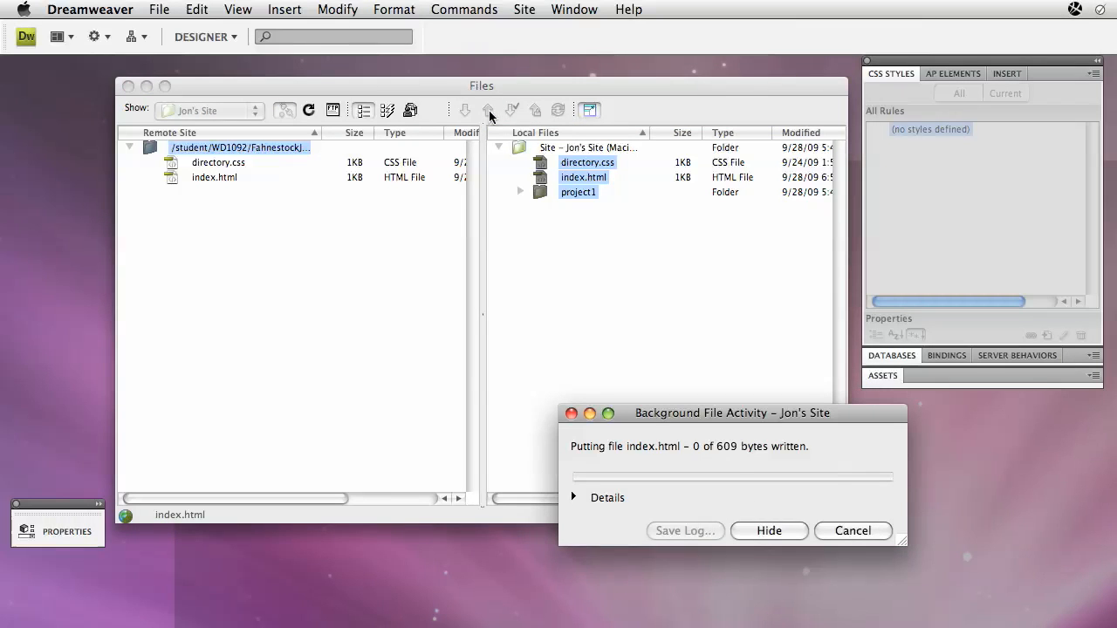
pyautogui.moveTo(679, 414); pyautogui.dragTo(503, 279)
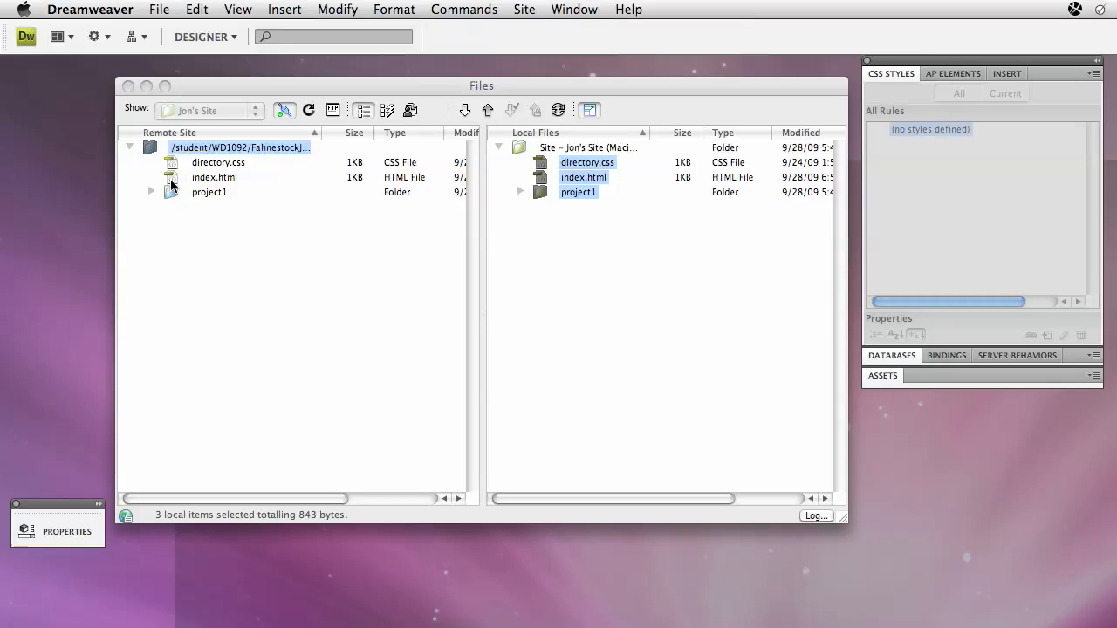
pyautogui.click(305, 150)
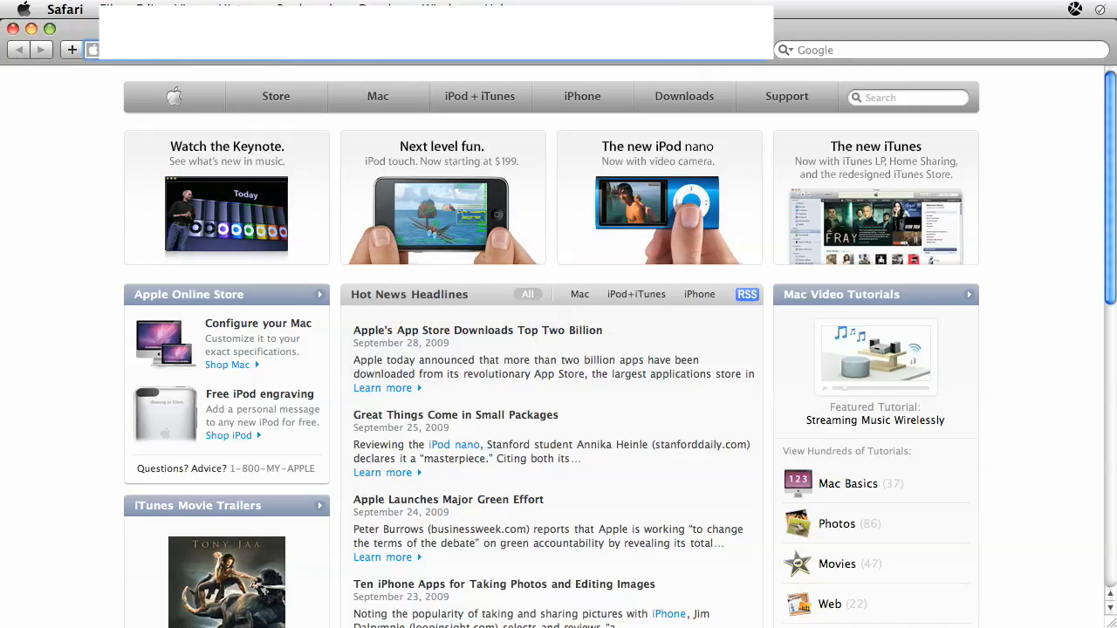
# - In Safari, open the student's site from the Session 2 list on the Student Work page and follow its Project 1 link
pyautogui.write('im')
pyautogui.press('Return')
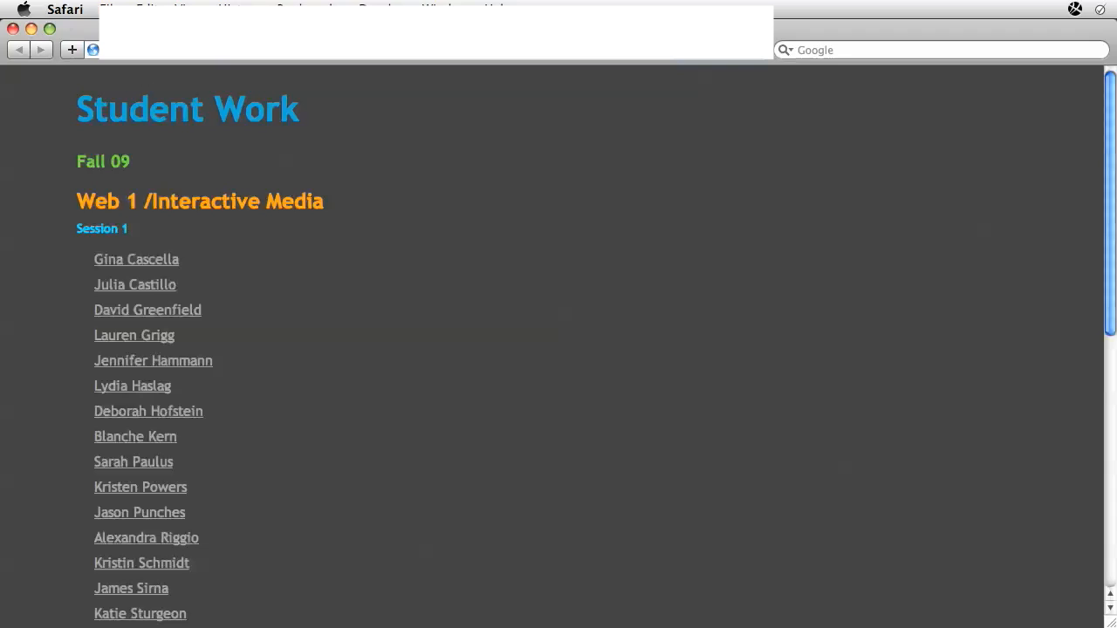
pyautogui.scroll(-10, 262, 218)
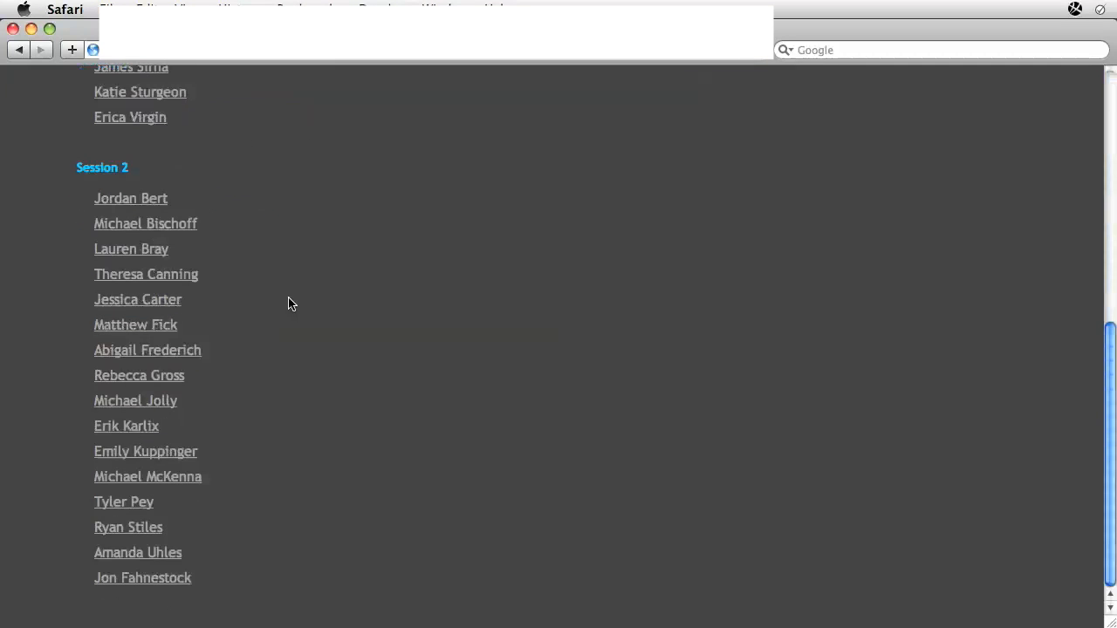
pyautogui.click(189, 576)
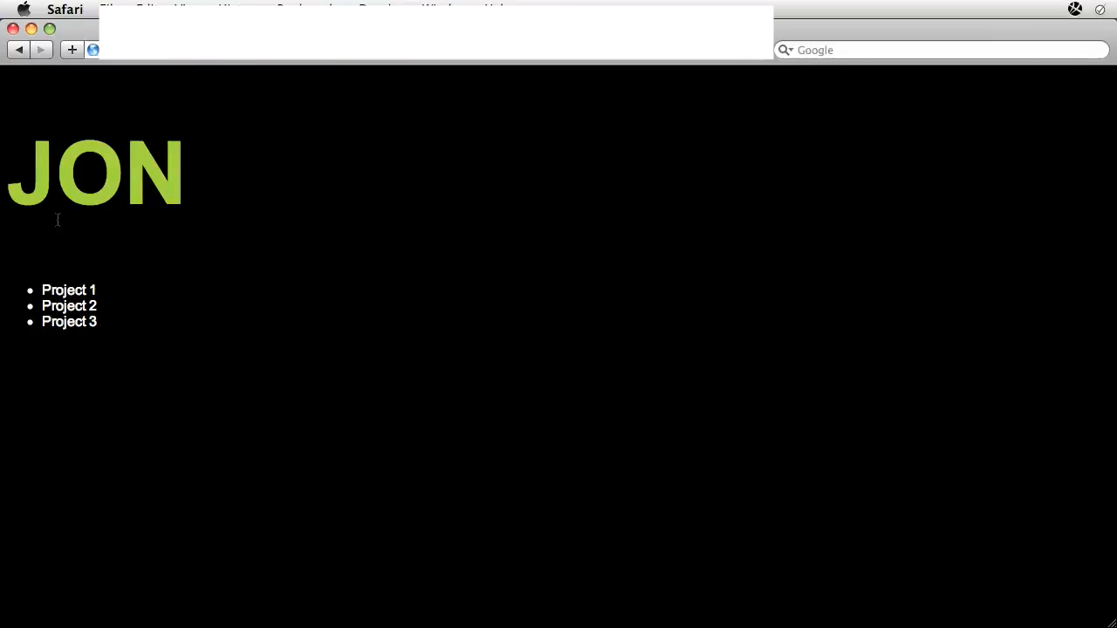
pyautogui.click(69, 291)
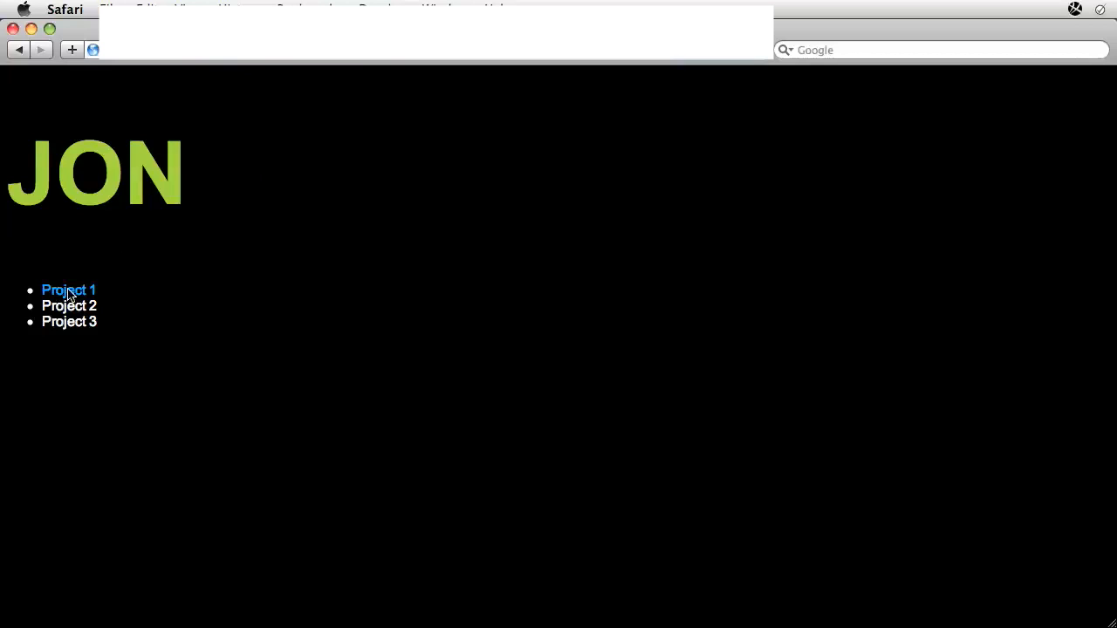